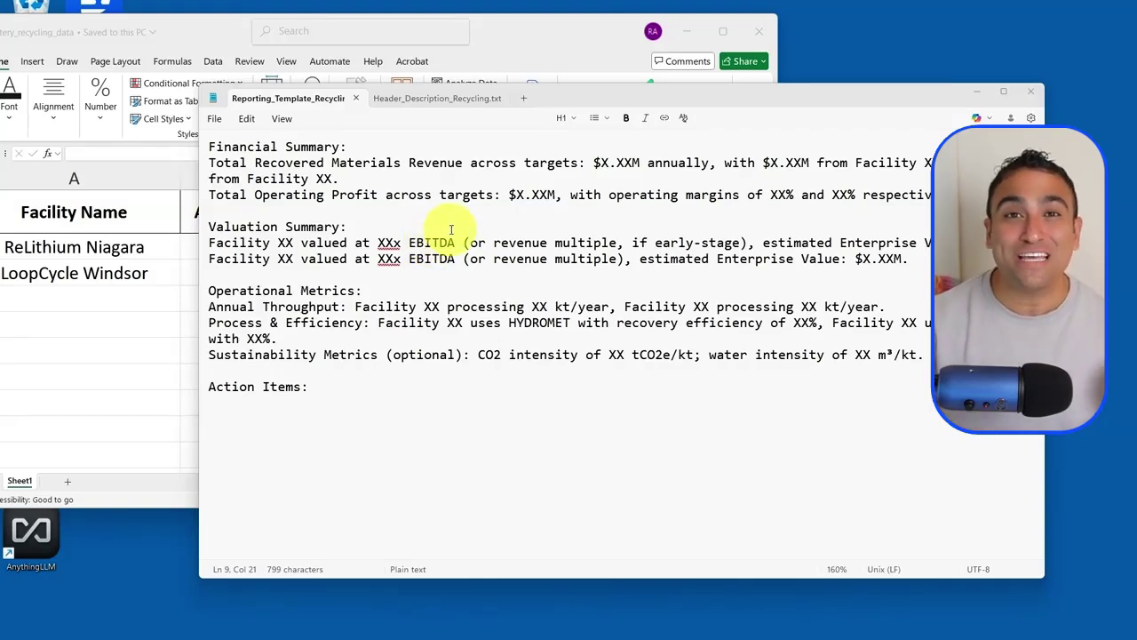
- Maximize the EV battery recycling facility workbook over the Notepad window
{"action": "double_click", "coordinate": [548, 30]}
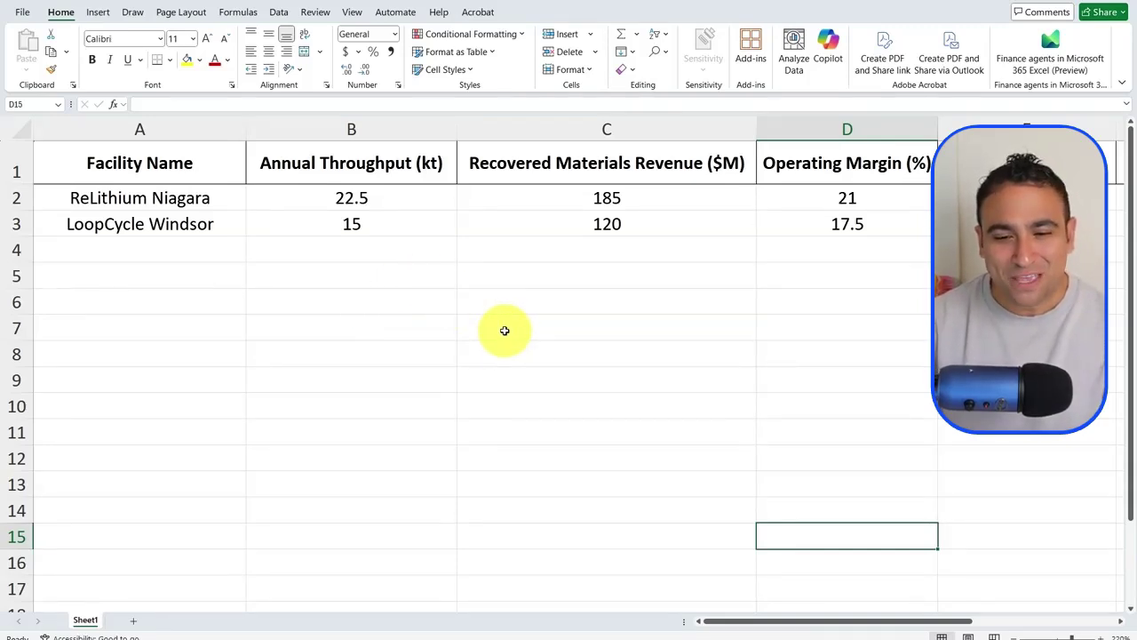
- Review the ReLithium Niagara and LoopCycle Windsor rows through Estimated Enterprise Value, then minimize Excel
{"action": "scroll", "coordinate": [503, 330], "scroll_direction": "up", "scroll_amount": 2}
{"action": "scroll", "coordinate": [482, 325], "scroll_direction": "up", "scroll_amount": 1}
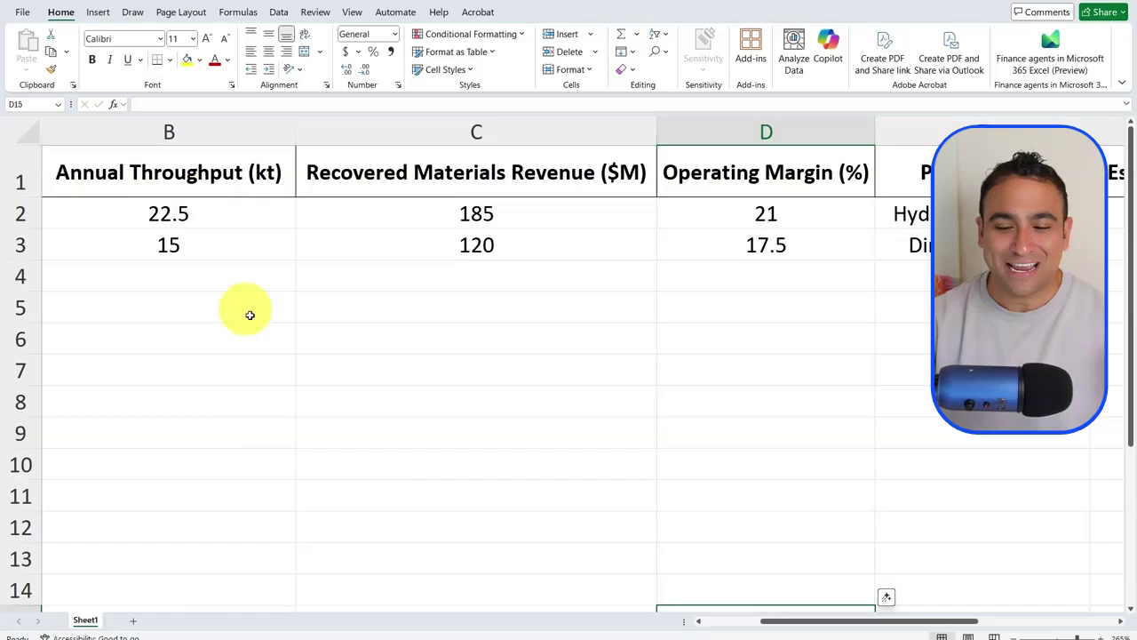
{"action": "left_click_drag", "start_coordinate": [772, 619], "coordinate": [565, 619]}
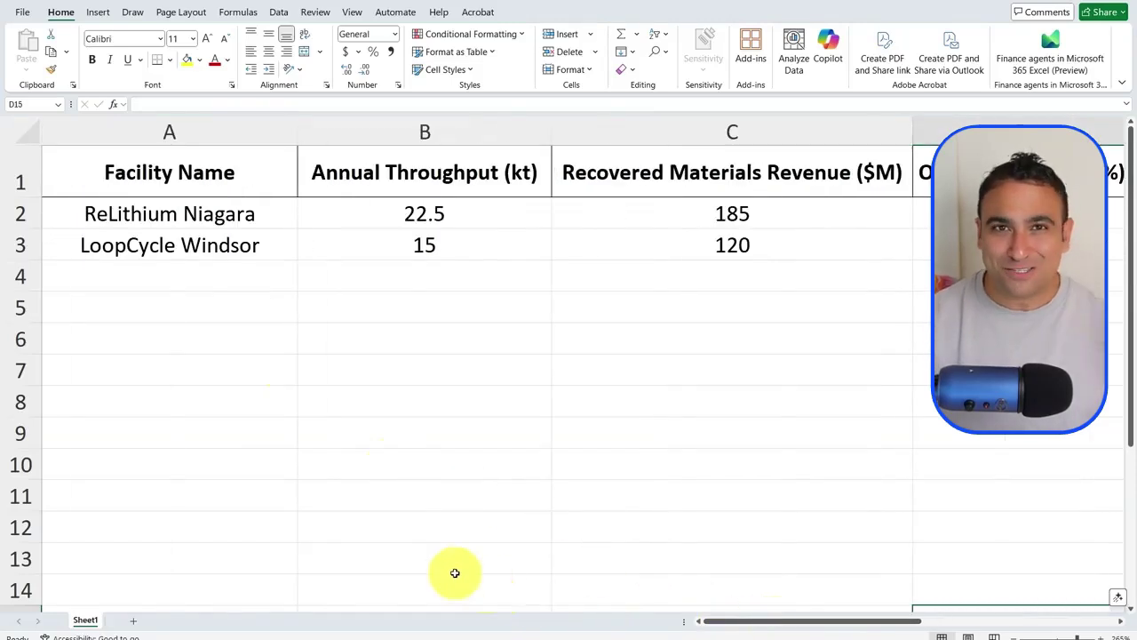
{"action": "left_click", "coordinate": [145, 214]}
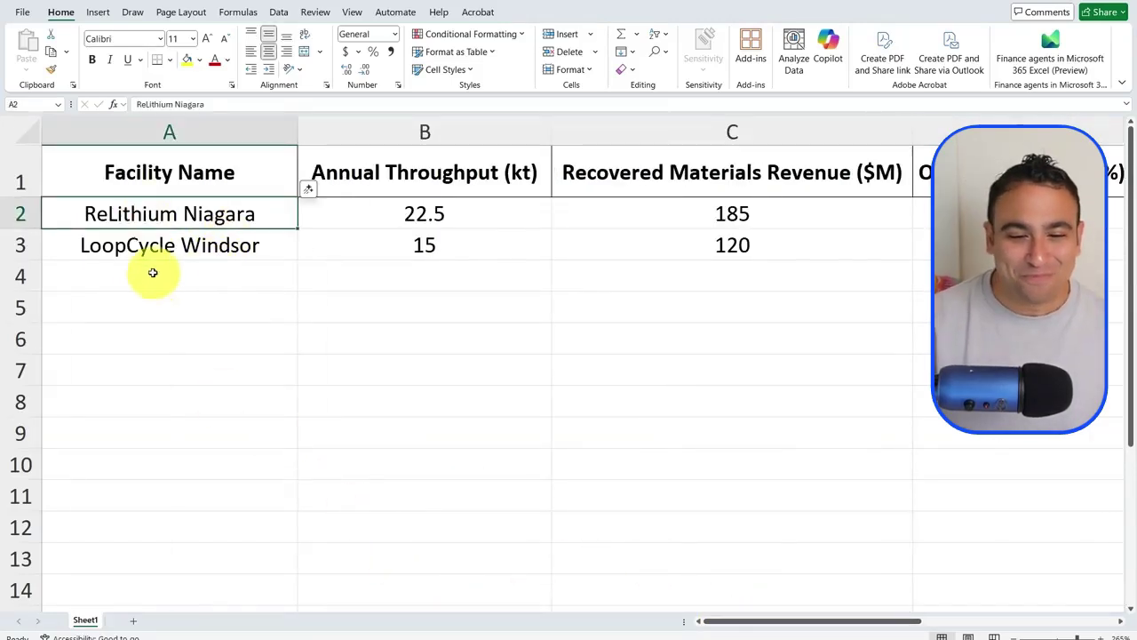
{"action": "left_click", "coordinate": [140, 248]}
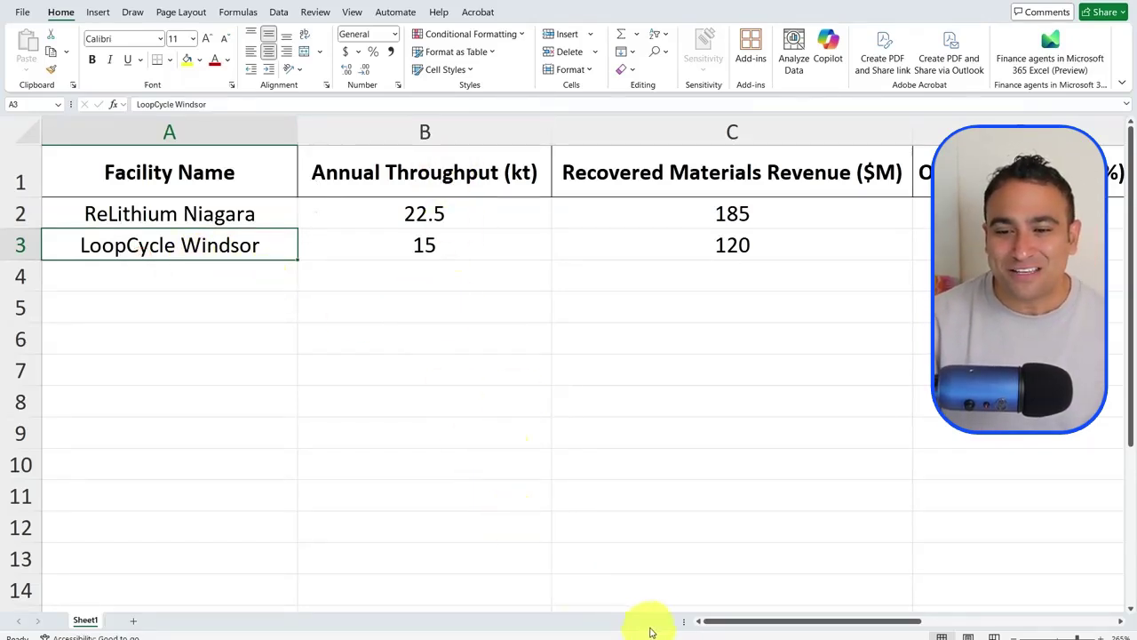
{"action": "left_click_drag", "start_coordinate": [756, 624], "coordinate": [831, 621]}
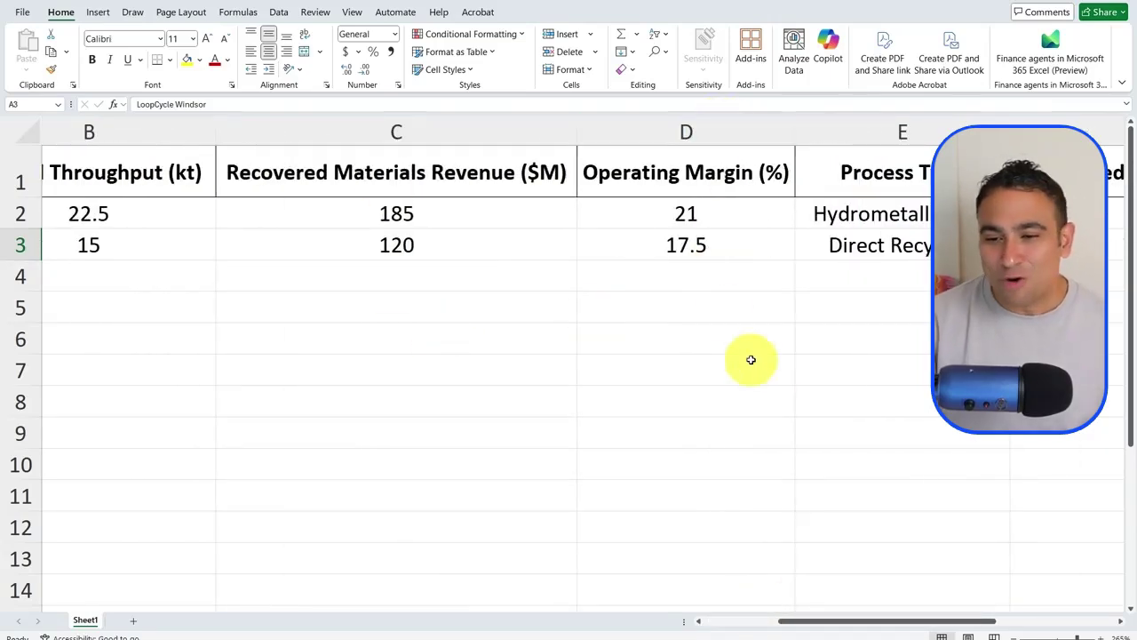
{"action": "left_click_drag", "start_coordinate": [870, 619], "coordinate": [966, 620]}
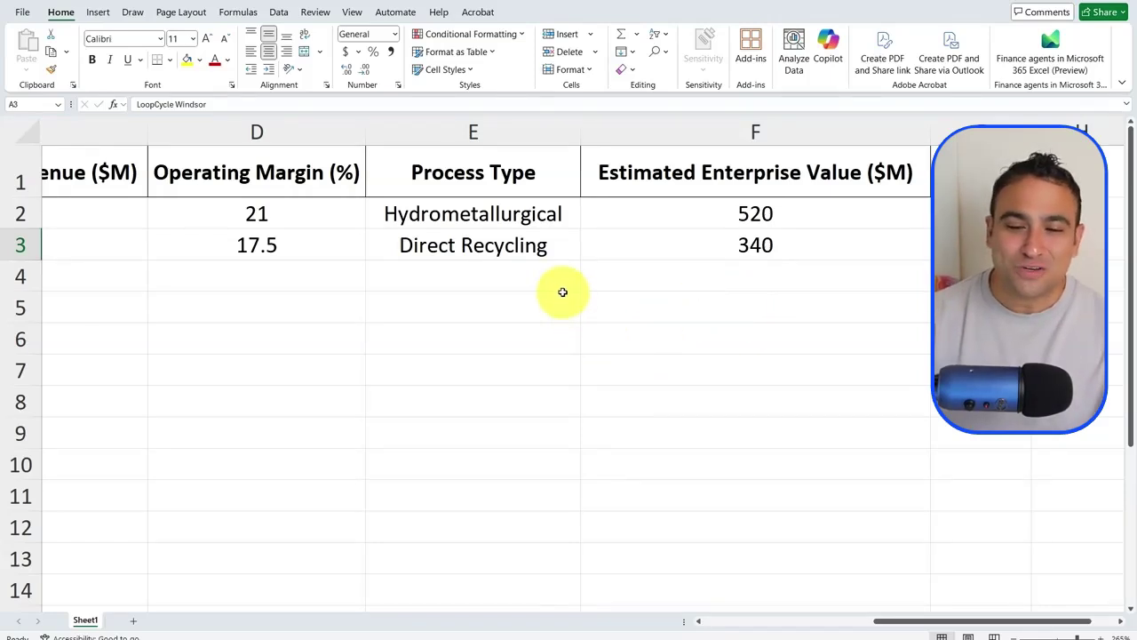
{"action": "scroll", "coordinate": [563, 293], "scroll_direction": "down", "scroll_amount": 2}
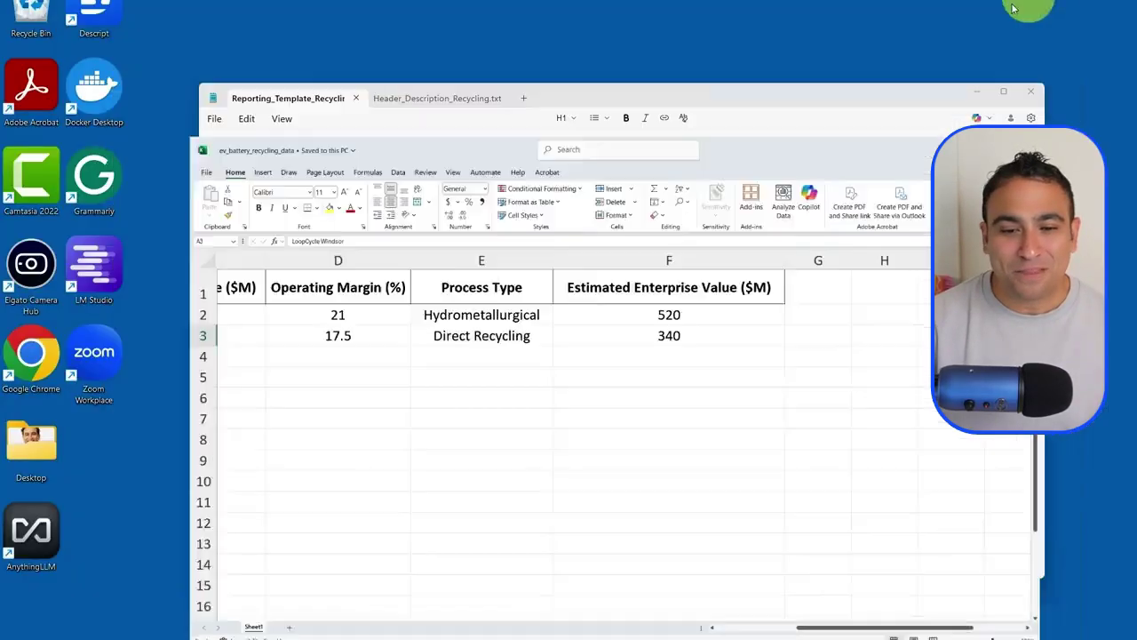
{"action": "left_click", "coordinate": [851, 89]}
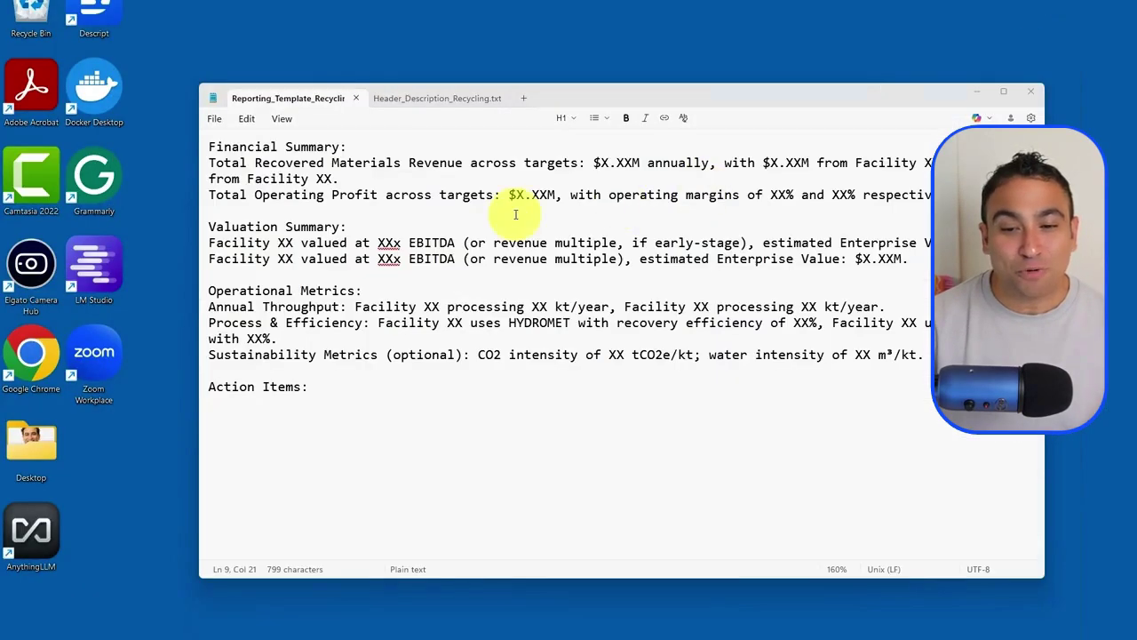
- Maximize the reporting template and zoom its text to 230%, then move it aside
{"action": "double_click", "coordinate": [692, 96]}
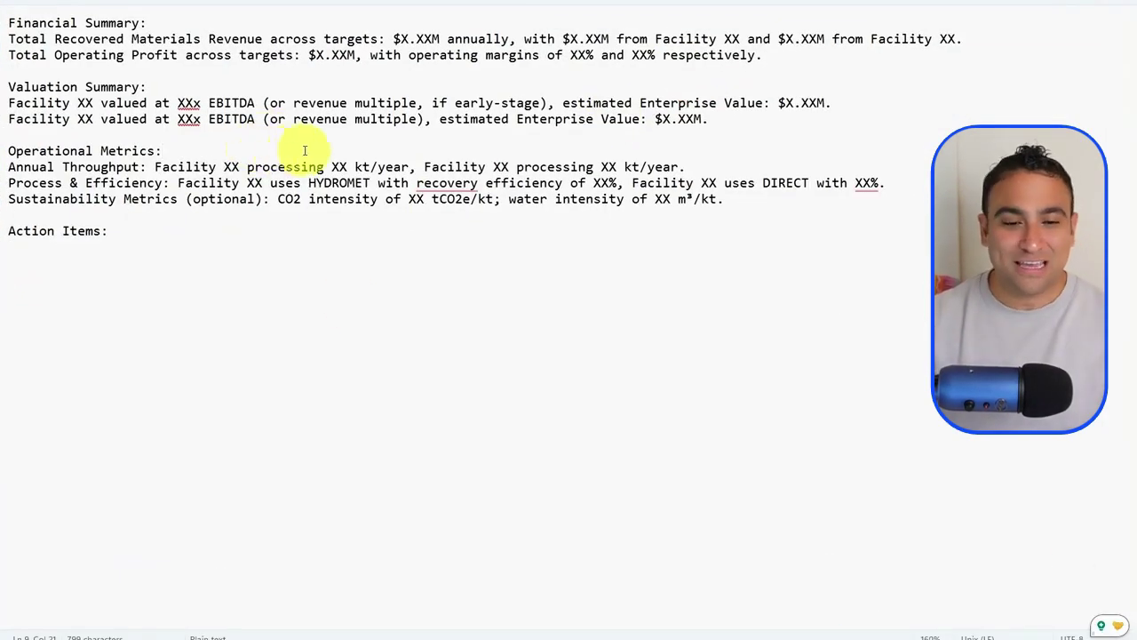
{"action": "scroll", "coordinate": [307, 146], "scroll_direction": "up", "scroll_amount": 6, "text": "ctrl"}
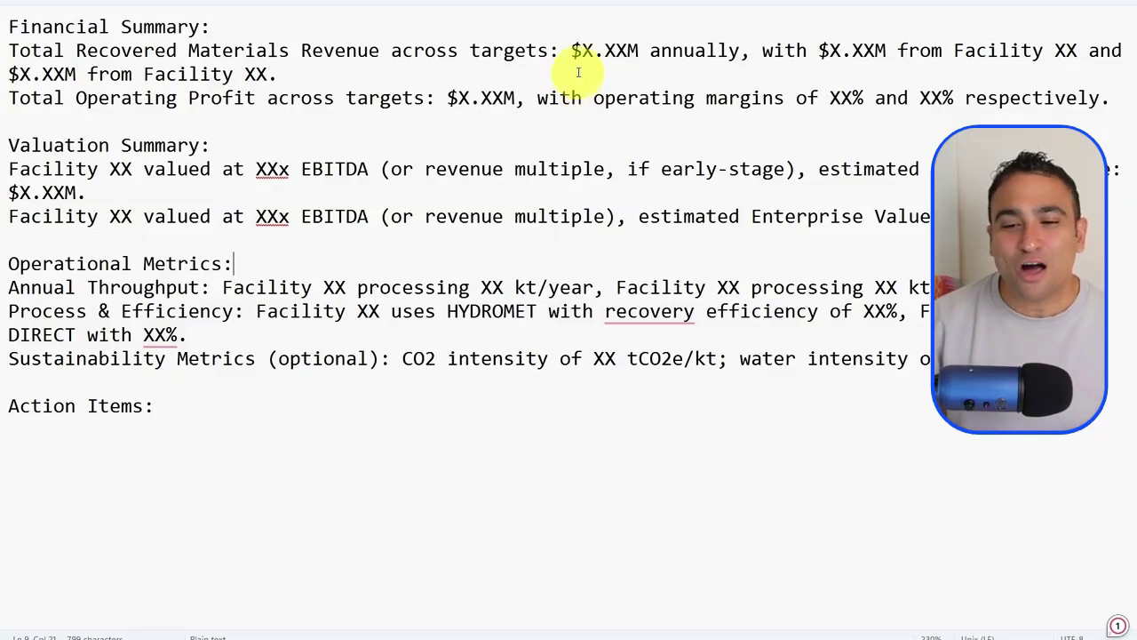
{"action": "left_click_drag", "start_coordinate": [660, 27], "coordinate": [511, 107]}
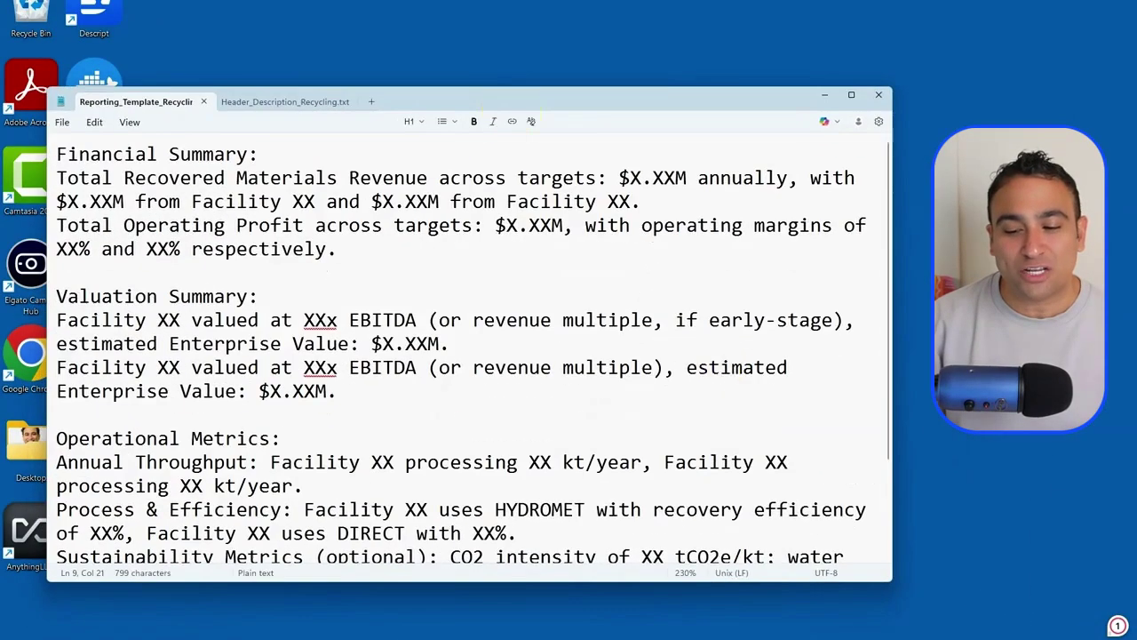
- Check the Annual Throughput value 22.5 in Excel, then return to the template
{"action": "left_click", "coordinate": [782, 623]}
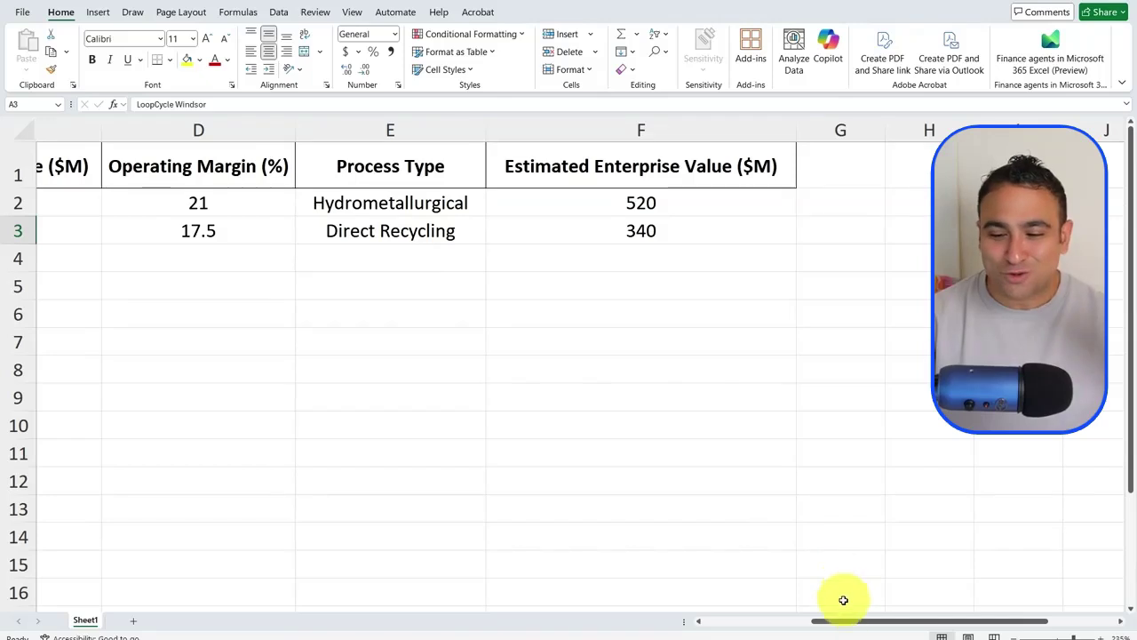
{"action": "left_click_drag", "start_coordinate": [856, 622], "coordinate": [690, 624]}
{"action": "left_click", "coordinate": [403, 201]}
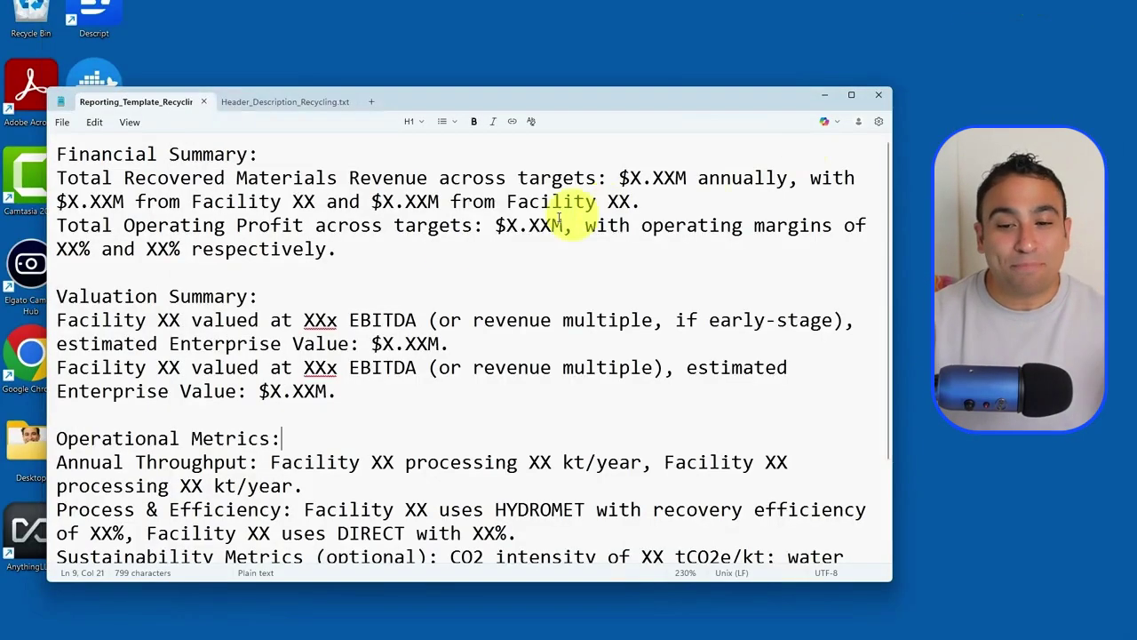
{"action": "left_click", "coordinate": [611, 97]}
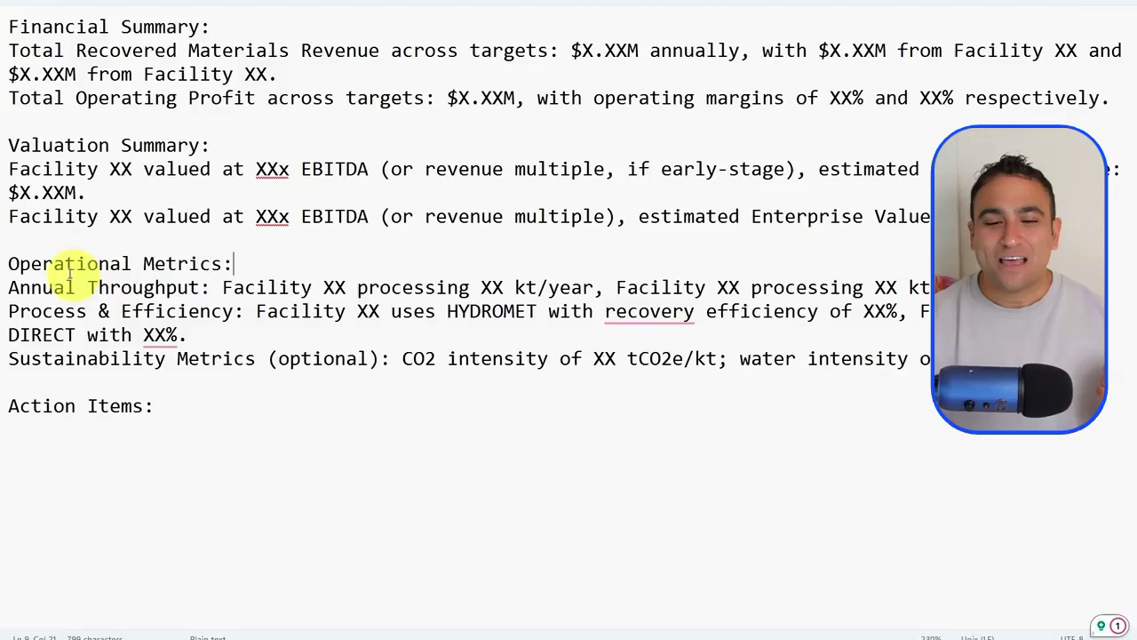
- Point out the throughput XX placeholder in the reporting template
{"action": "left_click", "coordinate": [491, 287]}
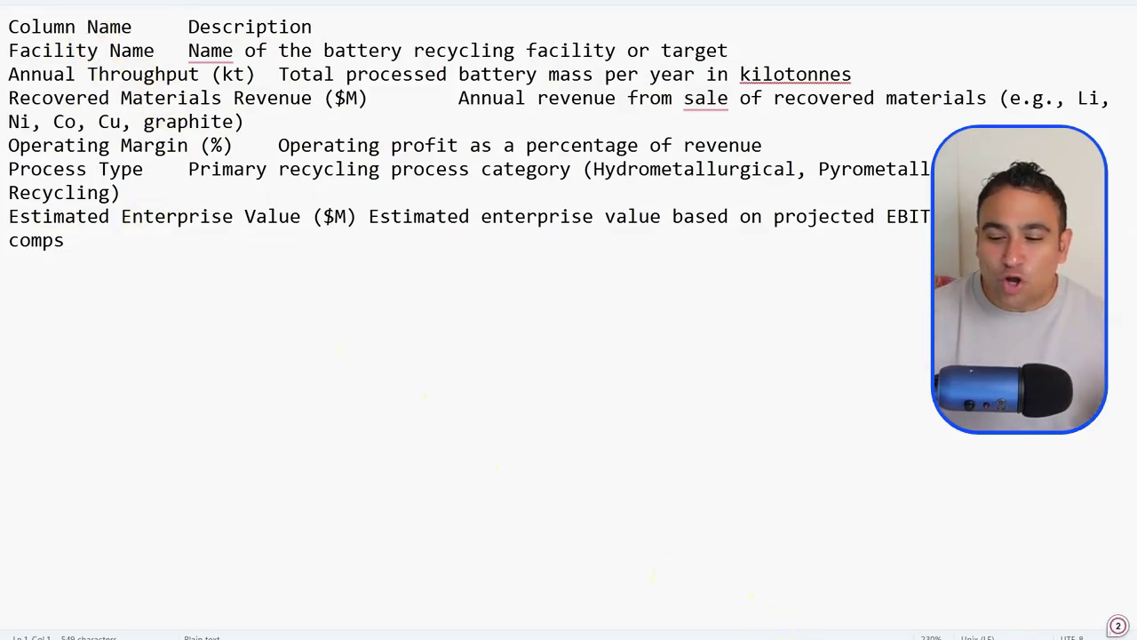
{"action": "left_click", "coordinate": [793, 627]}
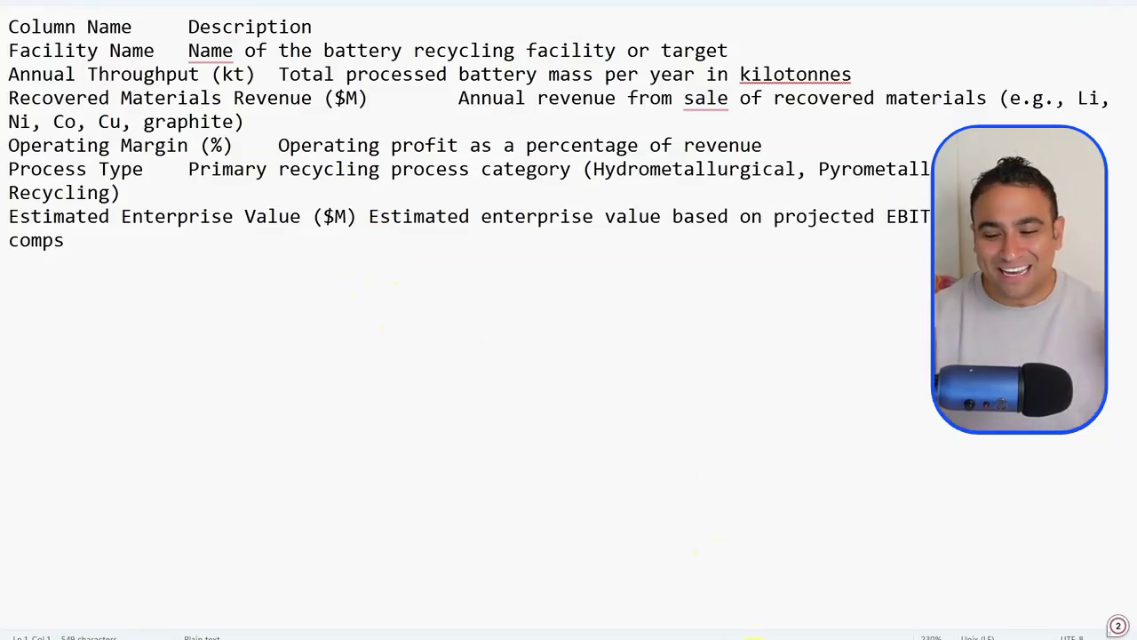
{"action": "key", "text": "alt+Tab"}
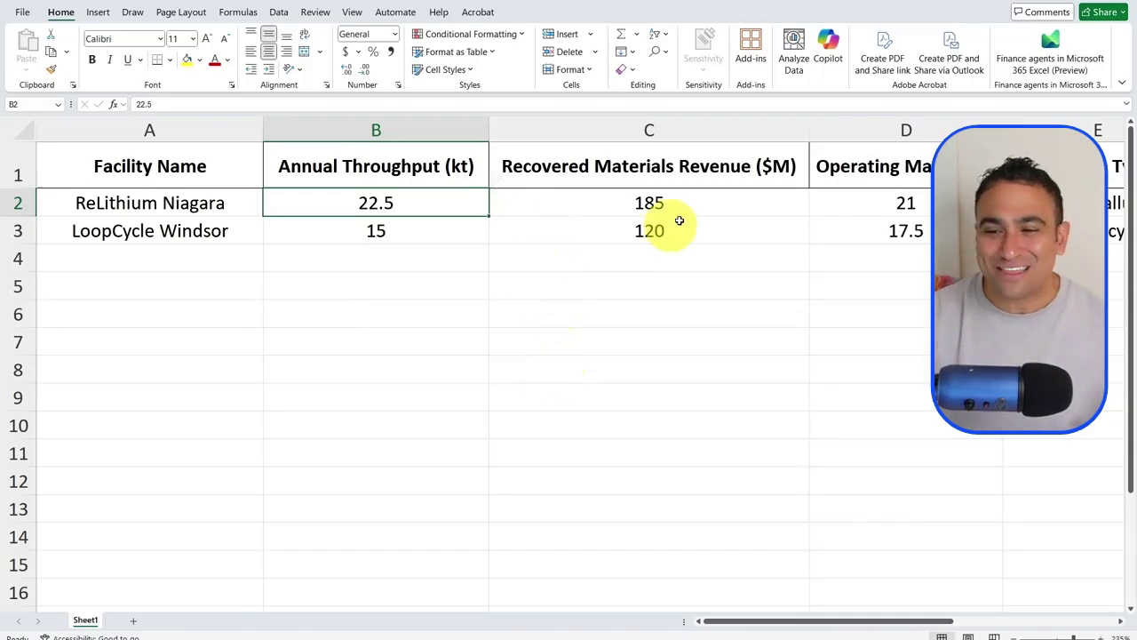
{"action": "key", "text": "alt+Tab"}
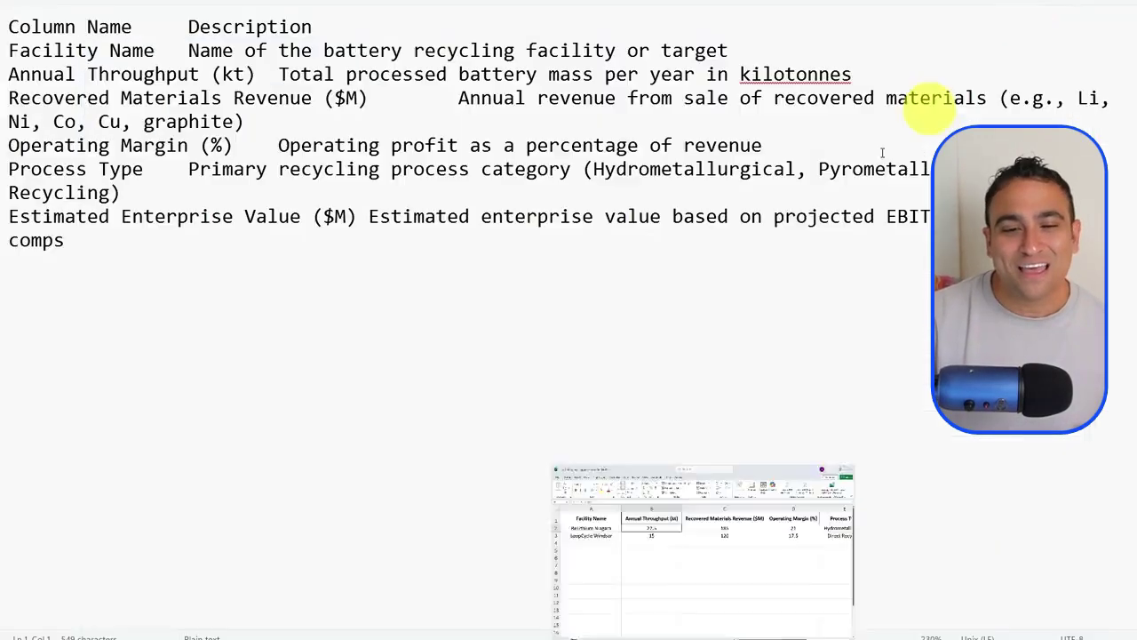
{"action": "key", "text": "alt+Tab"}
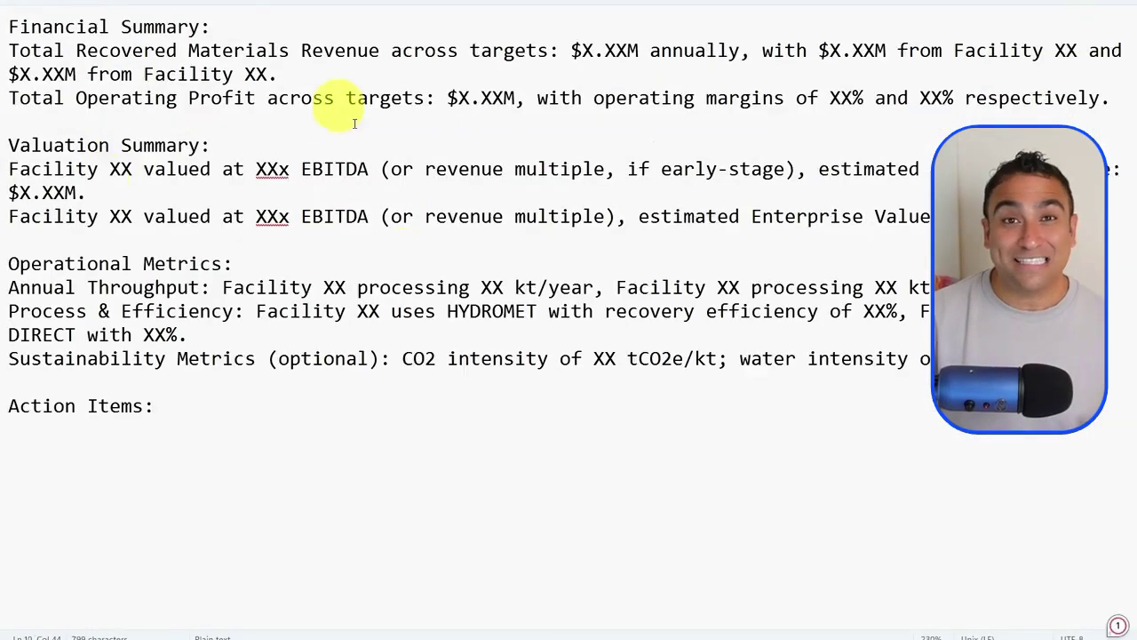
{"action": "left_click_drag", "start_coordinate": [447, 98], "coordinate": [526, 98]}
{"action": "left_click_drag", "start_coordinate": [572, 50], "coordinate": [627, 51]}
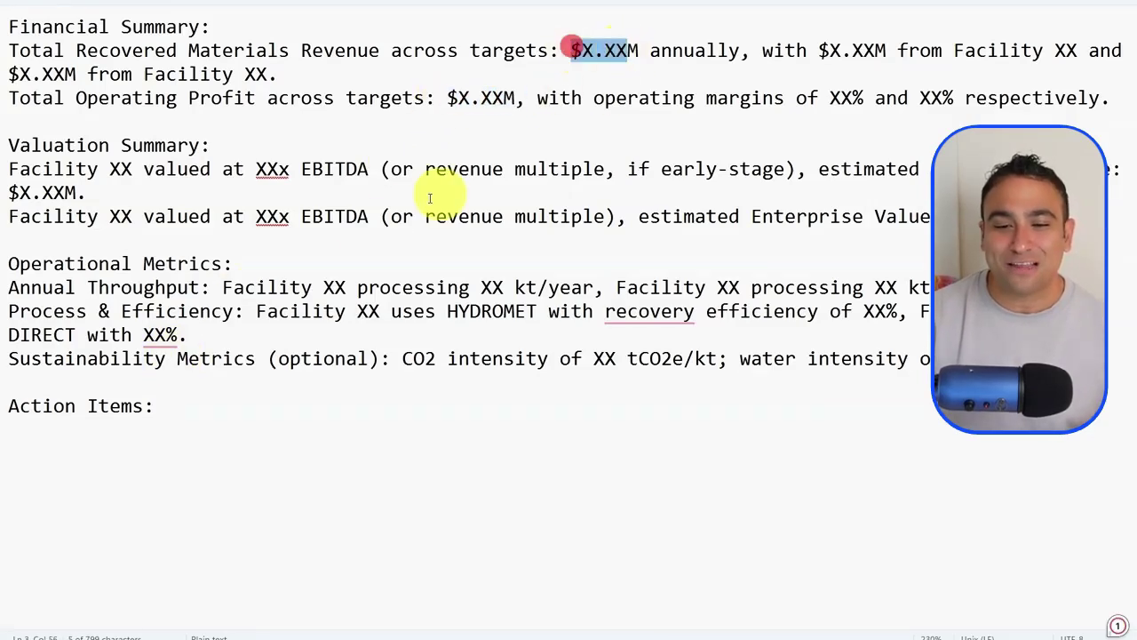
{"action": "key", "text": "alt+Tab"}
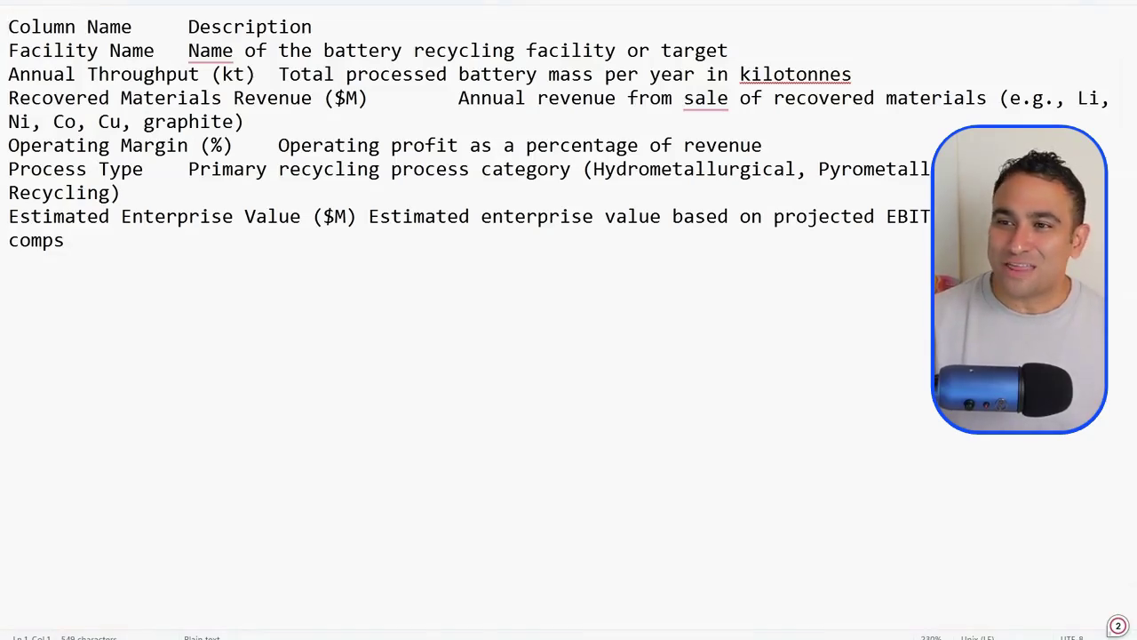
{"action": "key", "text": "alt+Tab"}
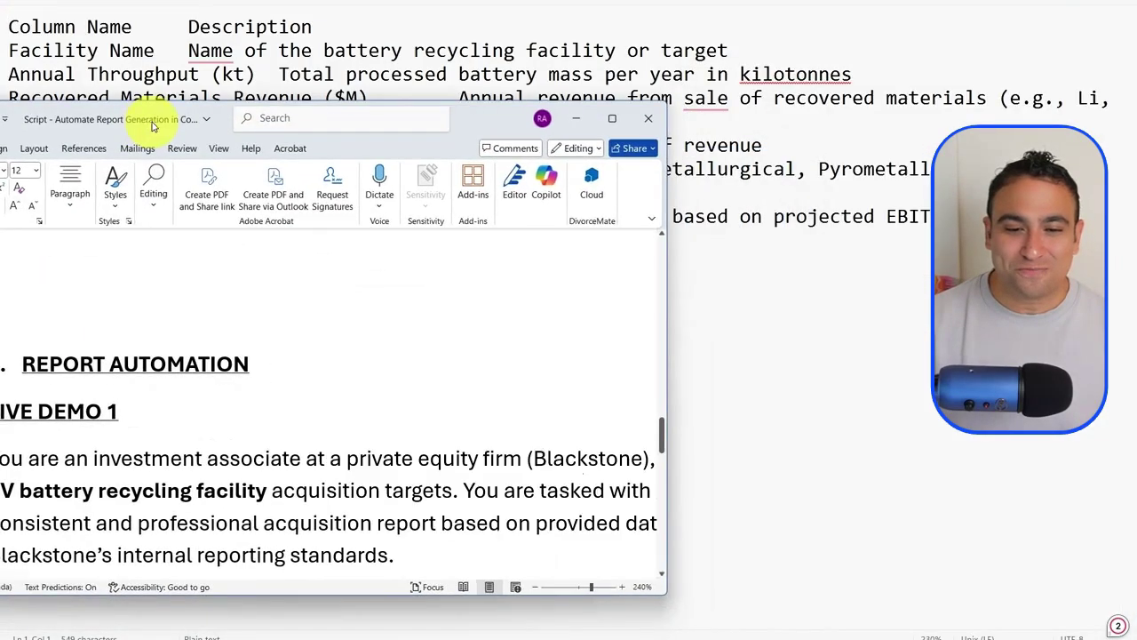
- Maximize the Word script and highlight the EV battery recycling context and report-generation instruction
{"action": "double_click", "coordinate": [473, 125]}
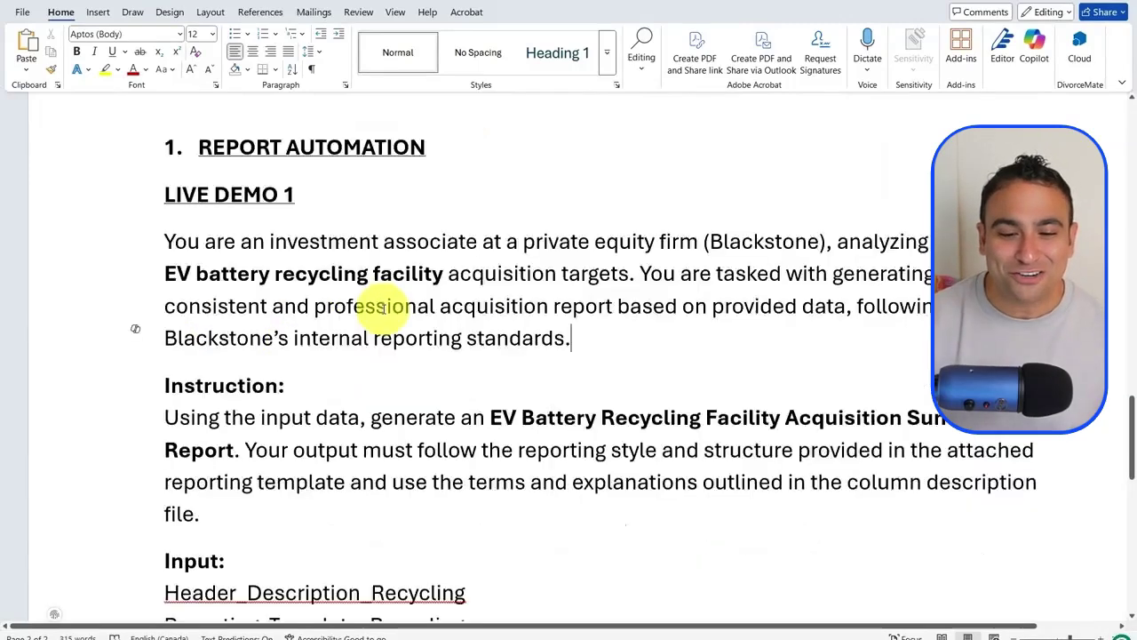
{"action": "scroll", "coordinate": [380, 307], "scroll_direction": "down", "scroll_amount": 3}
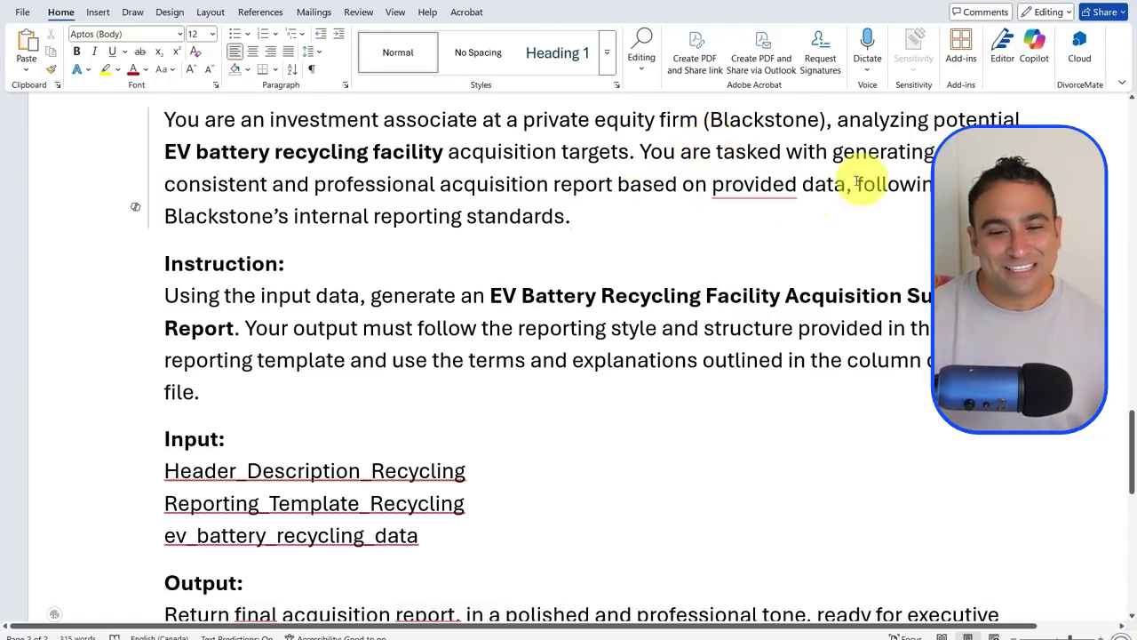
{"action": "left_click_drag", "start_coordinate": [169, 151], "coordinate": [476, 152]}
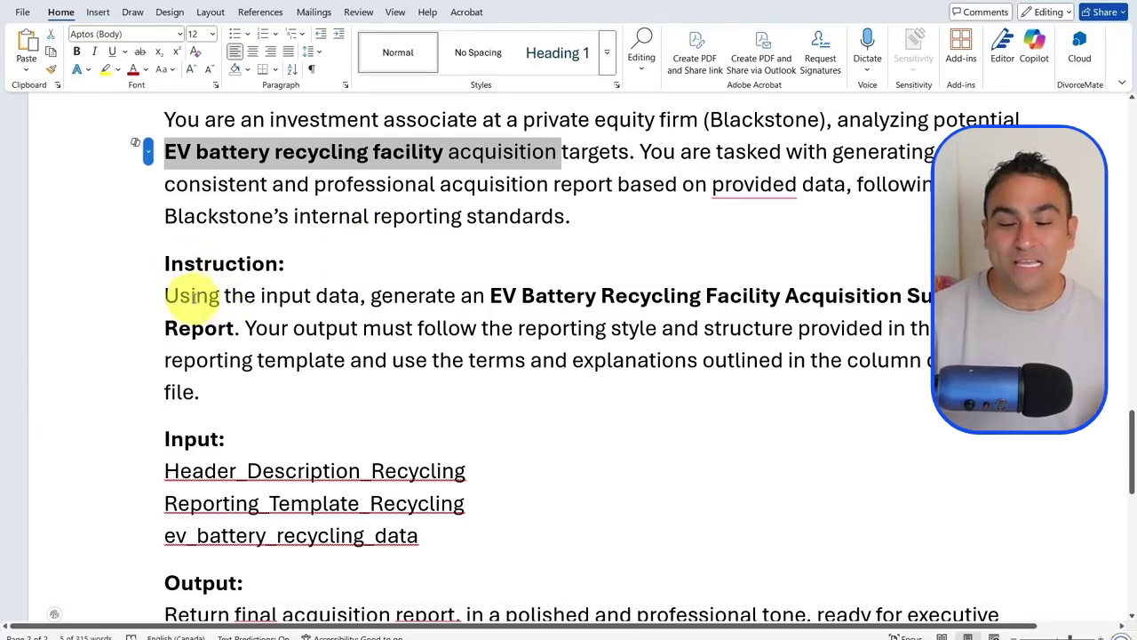
{"action": "left_click_drag", "start_coordinate": [363, 302], "coordinate": [810, 360]}
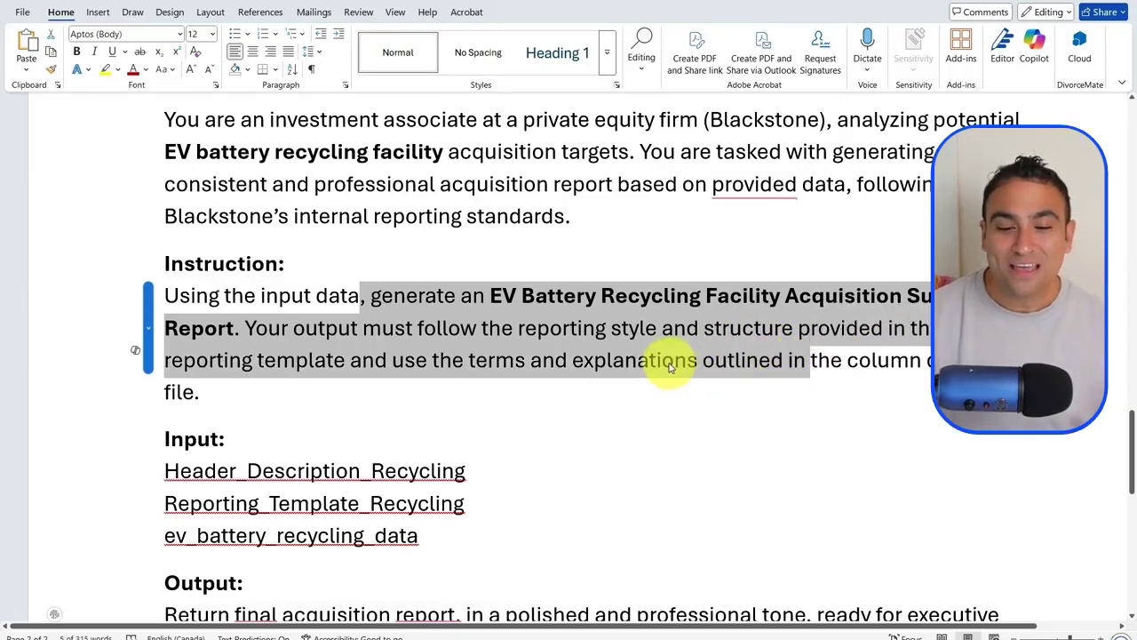
- Select the Header_Description_Recycling line in the script's Input section
{"action": "scroll", "coordinate": [363, 330], "scroll_direction": "down", "scroll_amount": 2}
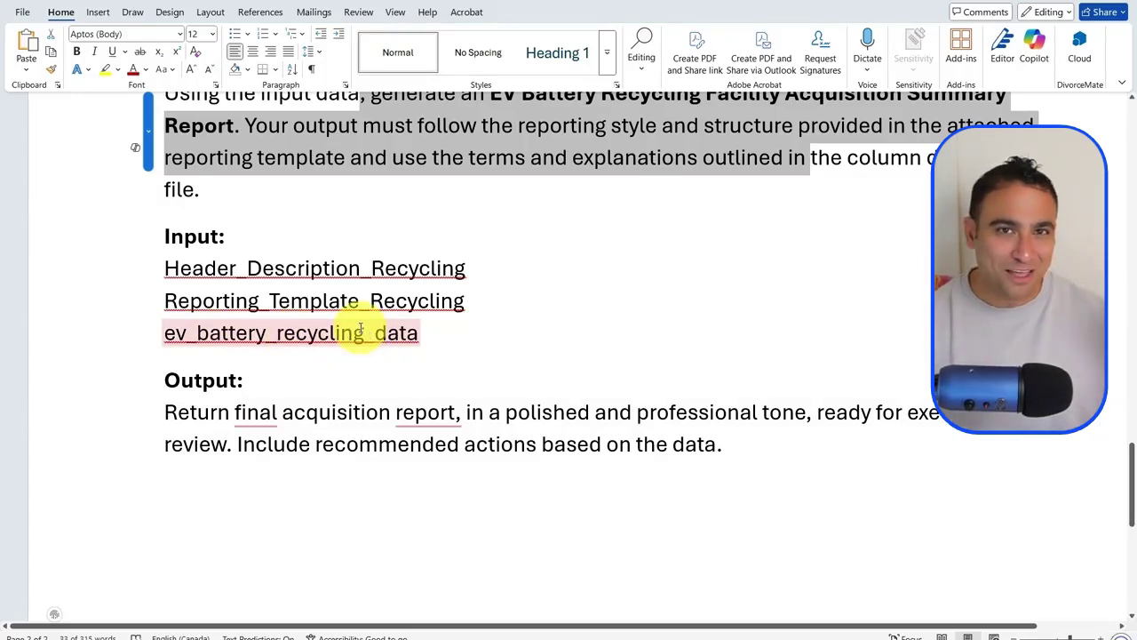
{"action": "left_click", "coordinate": [252, 299]}
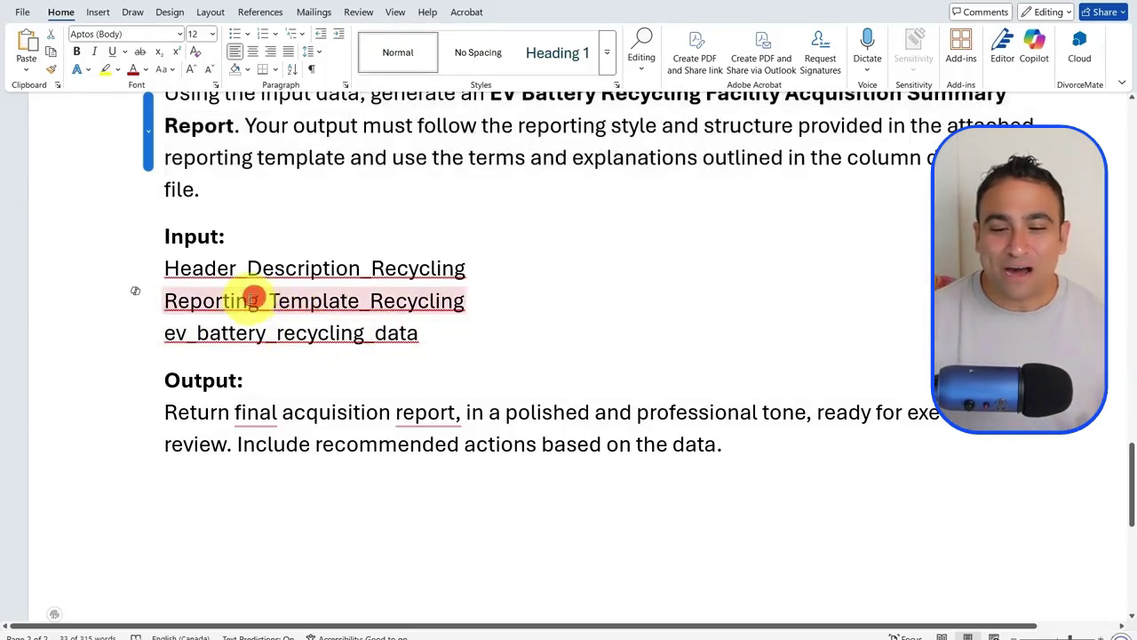
{"action": "left_click", "coordinate": [583, 304]}
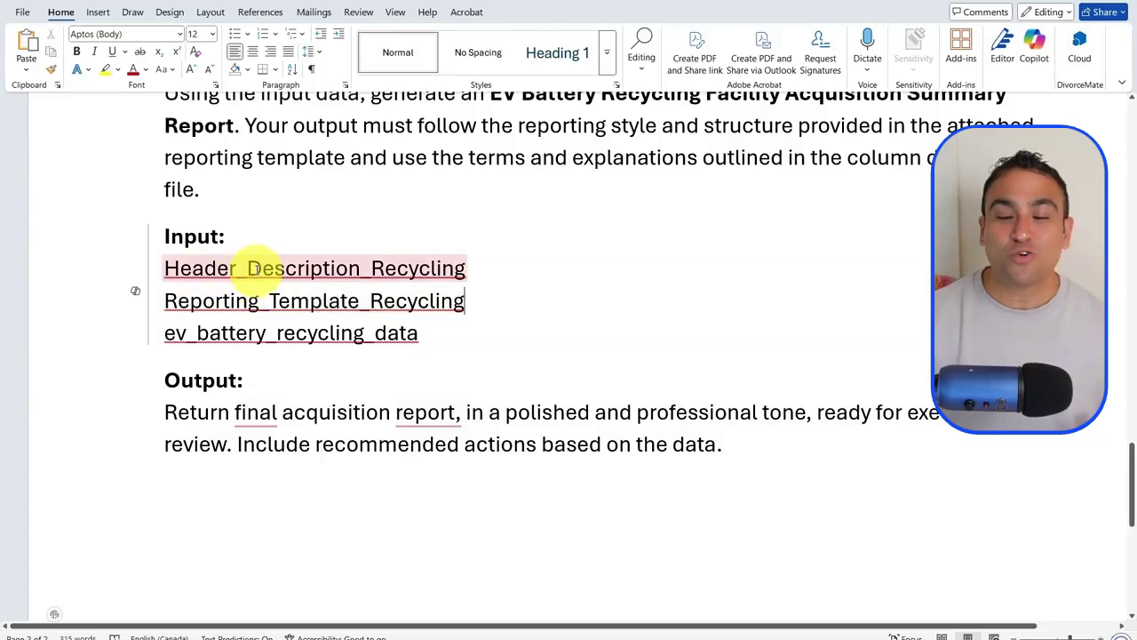
{"action": "double_click", "coordinate": [327, 283]}
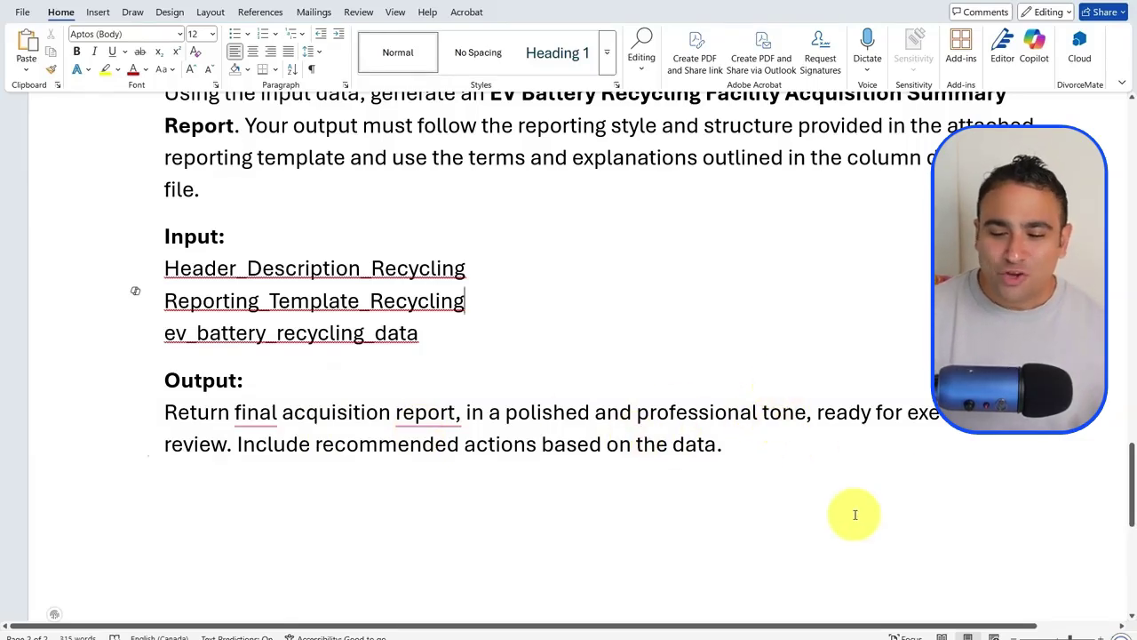
{"action": "scroll", "coordinate": [743, 477], "scroll_direction": "up", "scroll_amount": 4}
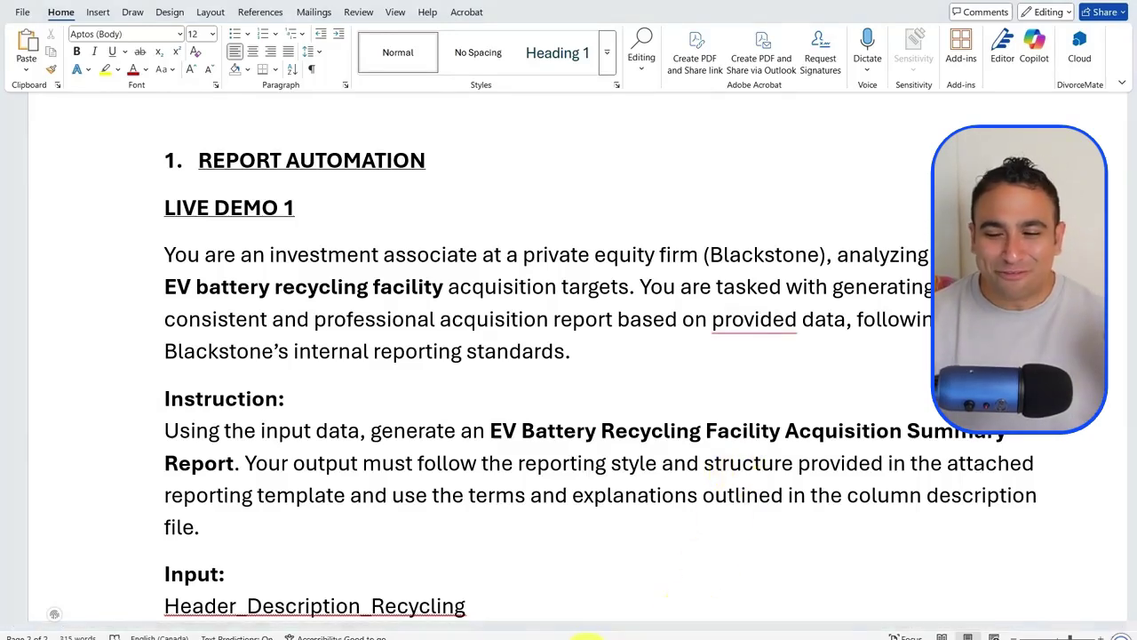
{"action": "key", "text": "alt+Tab"}
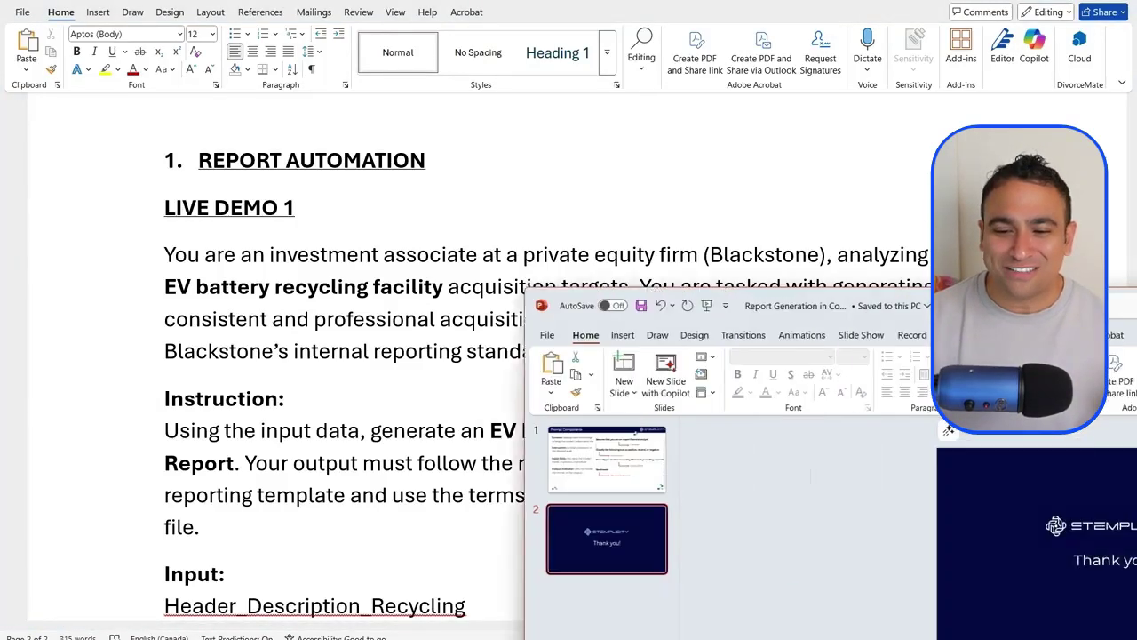
- Present the Prompt Components slide as a slide show, then exit back to the Word script
{"action": "double_click", "coordinate": [858, 222]}
{"action": "left_click", "coordinate": [63, 127]}
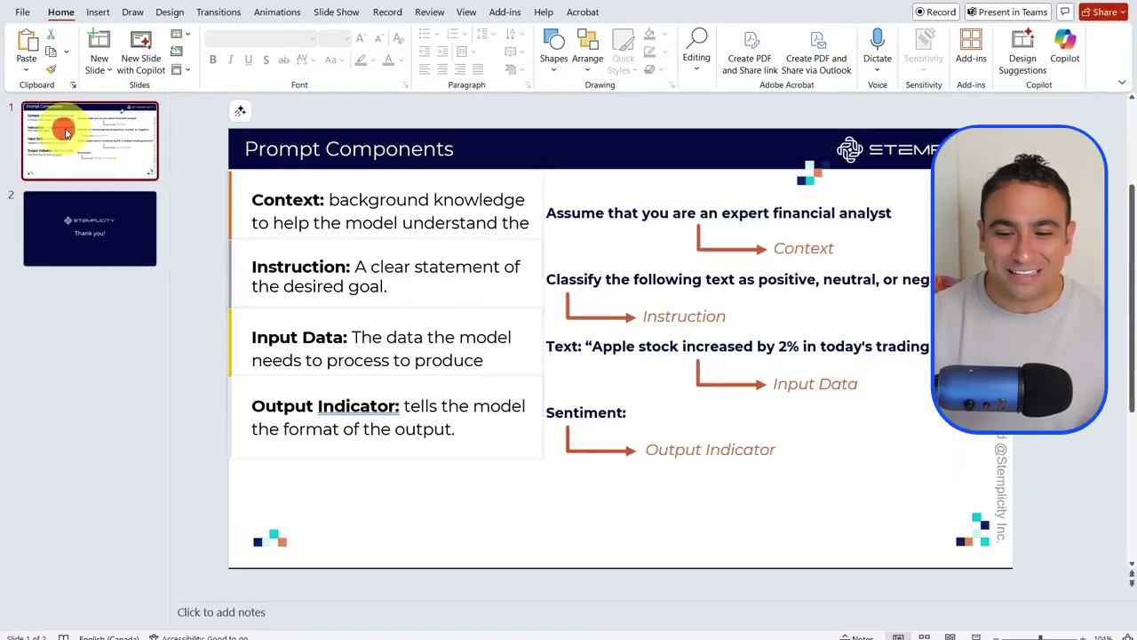
{"action": "left_click", "coordinate": [975, 635]}
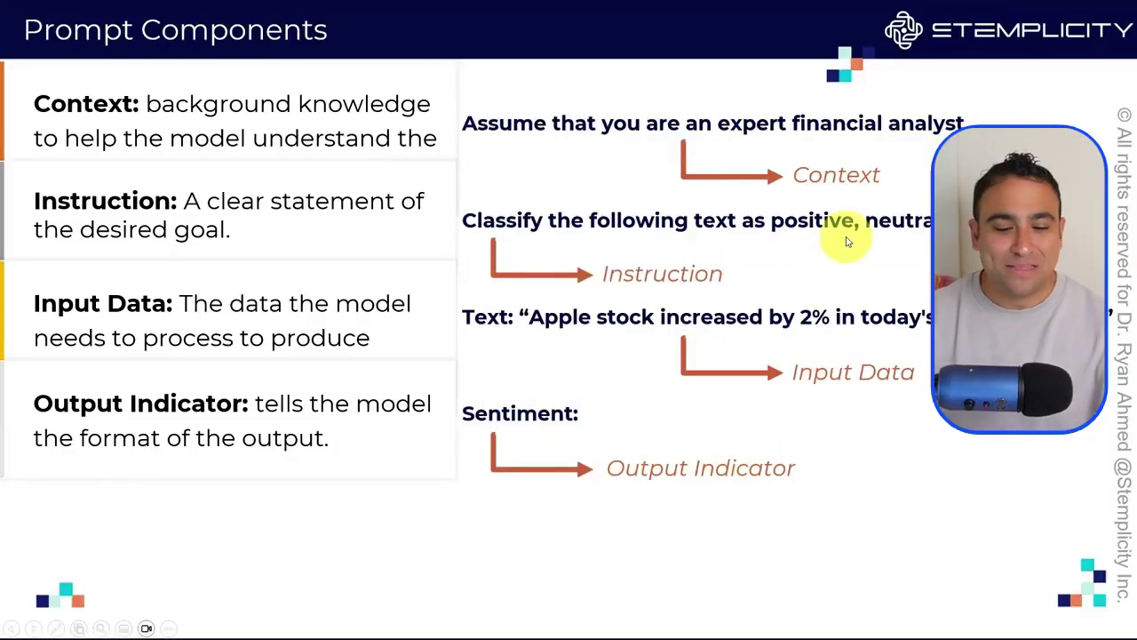
{"action": "key", "text": "Escape"}
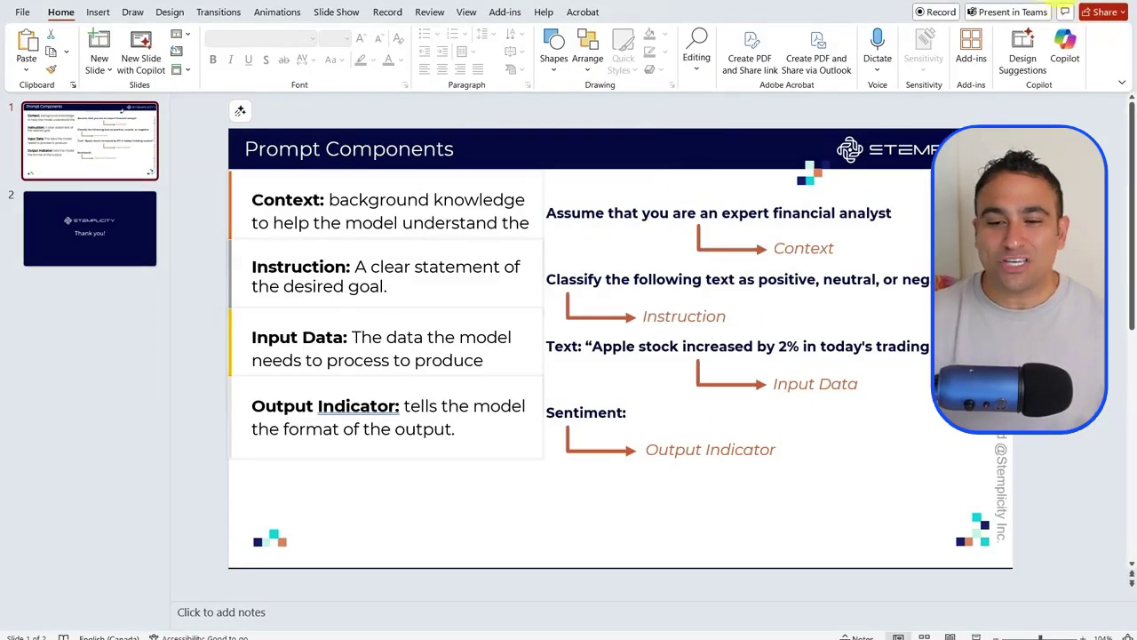
{"action": "key", "text": "alt+Tab"}
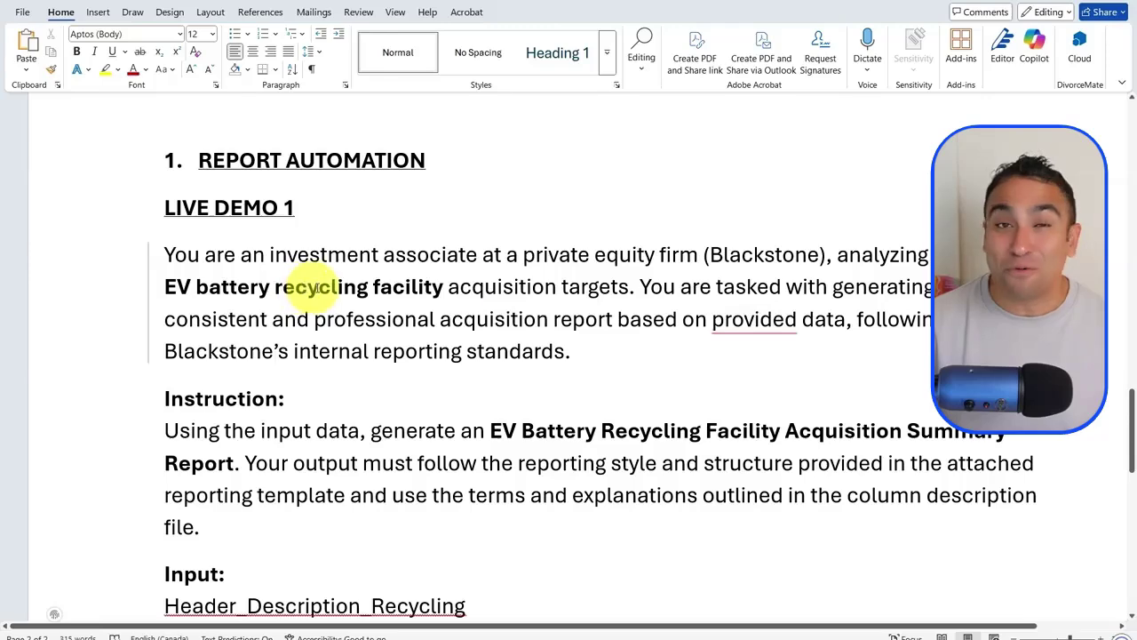
- Paste the acquisition-report prompt into the maximized M365 Copilot message box
{"action": "key", "text": "alt+Tab"}
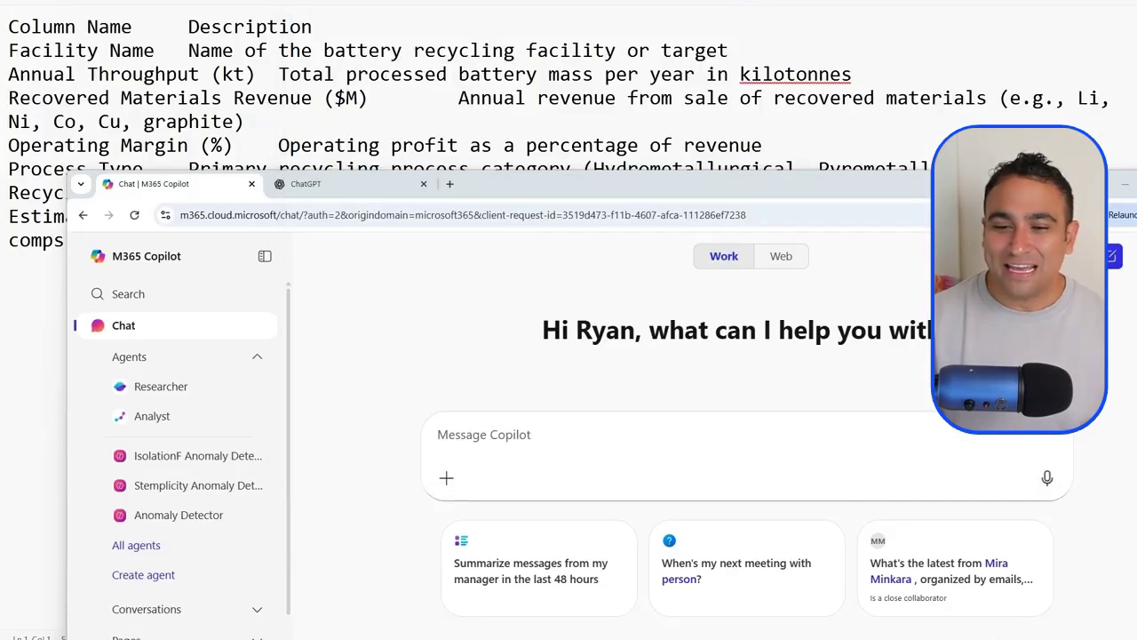
{"action": "double_click", "coordinate": [632, 178]}
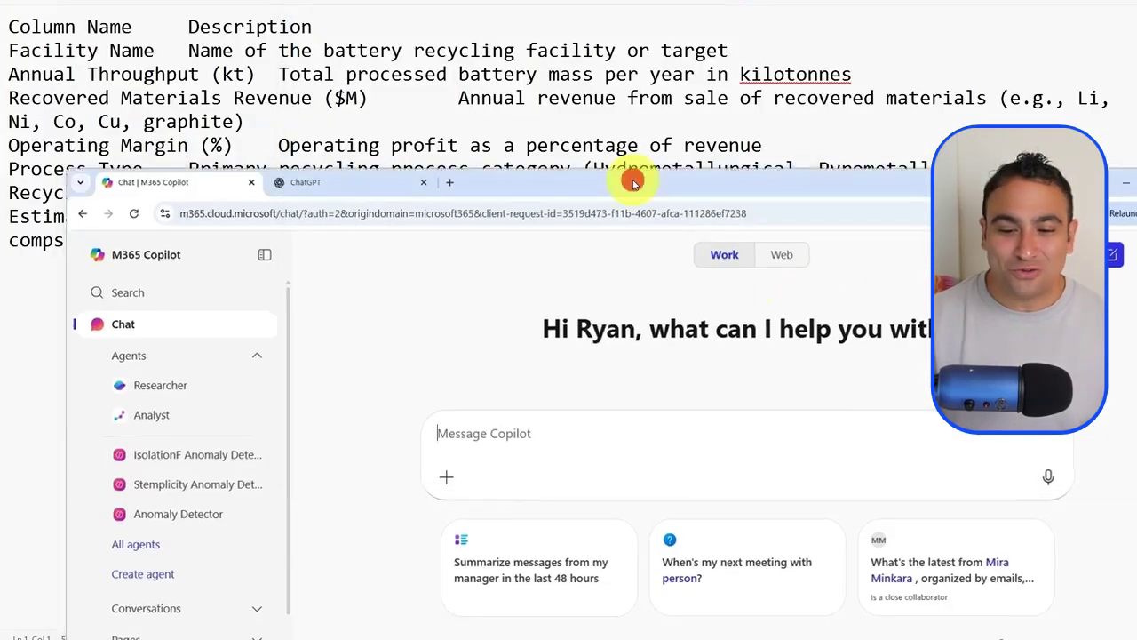
{"action": "left_click", "coordinate": [472, 332]}
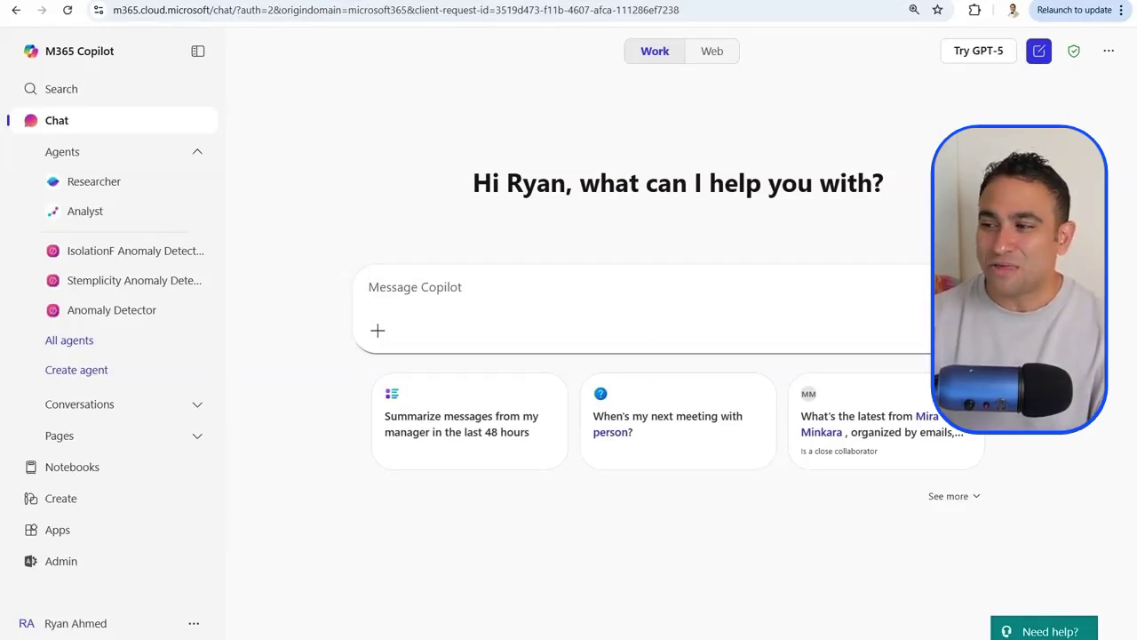
{"action": "left_click", "coordinate": [411, 287]}
{"action": "key", "text": "ctrl+v"}
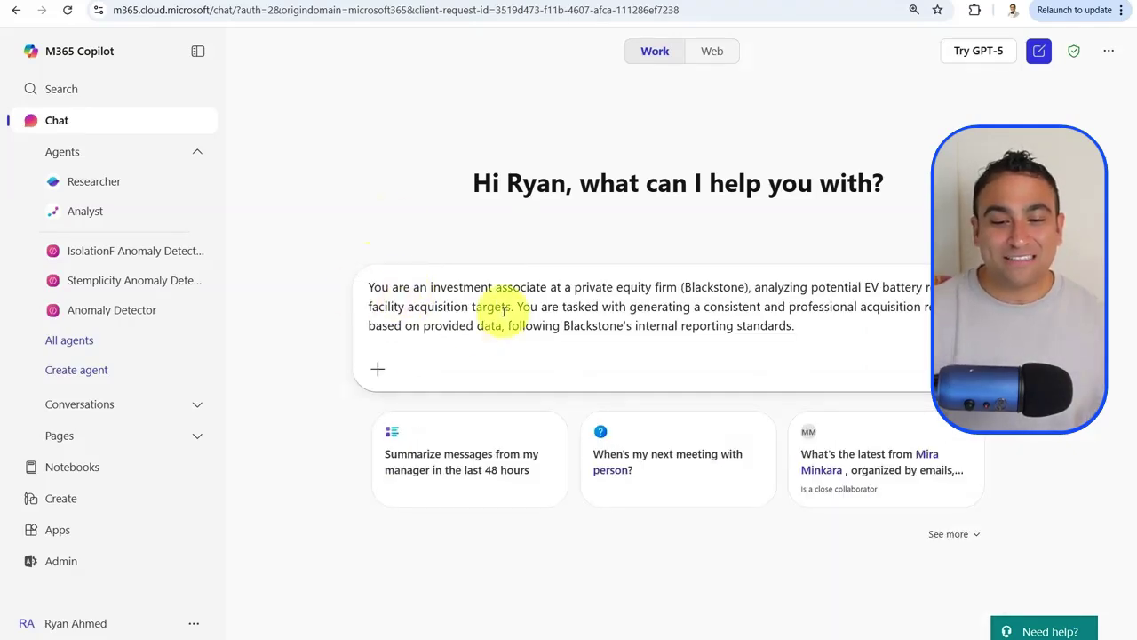
{"action": "left_click_drag", "start_coordinate": [394, 287], "coordinate": [693, 343]}
- Attach Header_Description_Recycling.txt, Reporting_Template_Recycling.txt and ev_battery_recycling_data.xlsx to the message
{"action": "scroll", "coordinate": [718, 317], "scroll_direction": "down", "scroll_amount": 3}
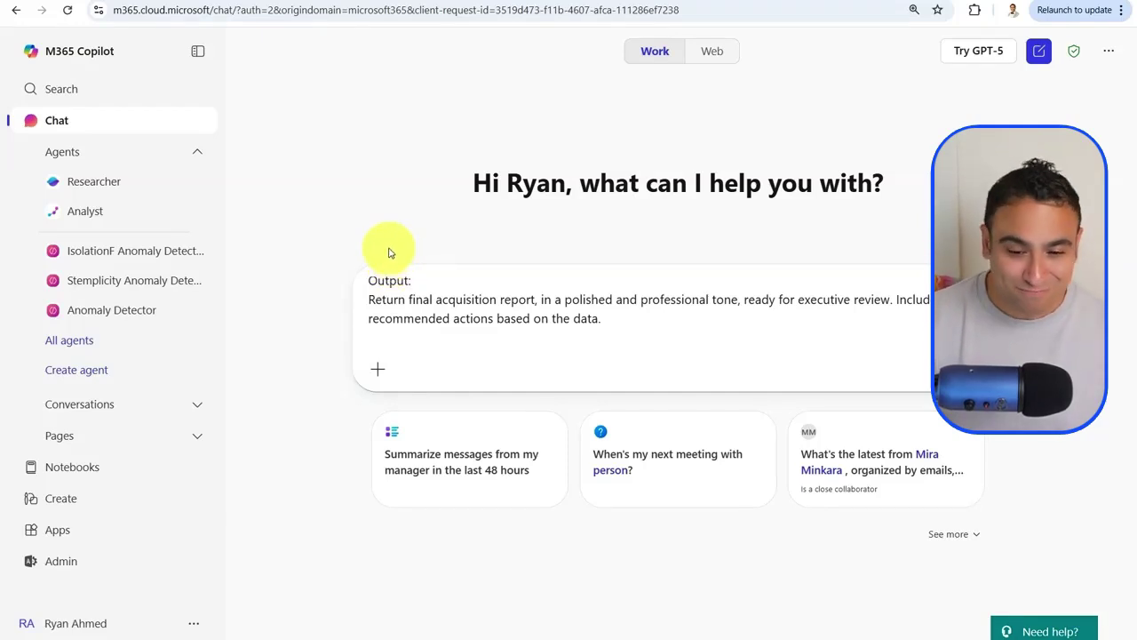
{"action": "left_click", "coordinate": [427, 634]}
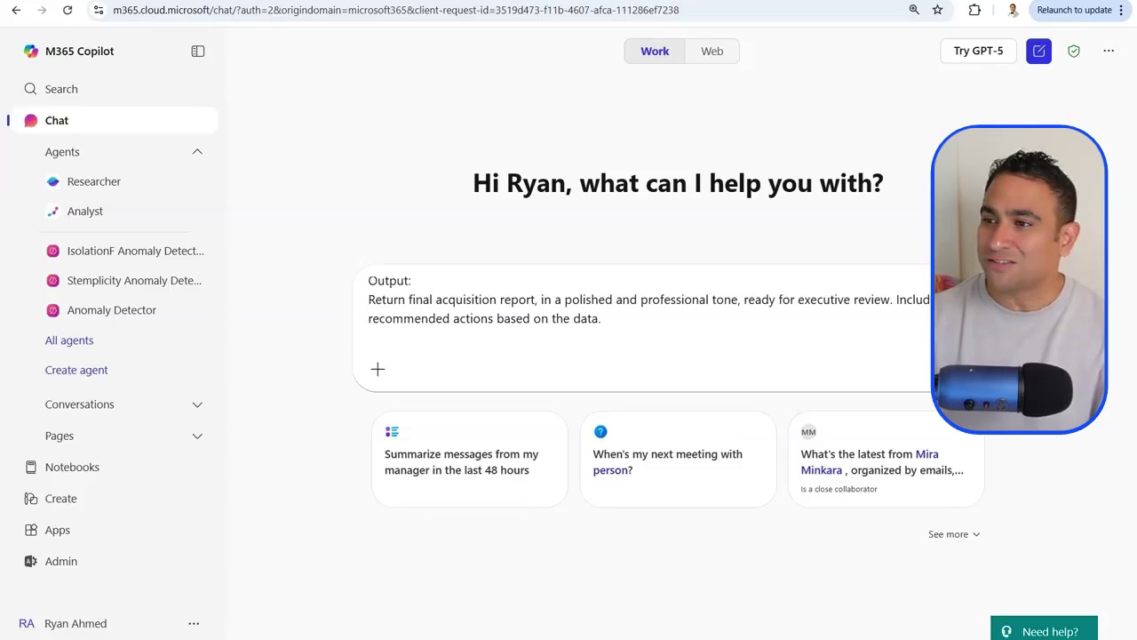
{"action": "left_click_drag", "start_coordinate": [726, 429], "coordinate": [553, 322]}
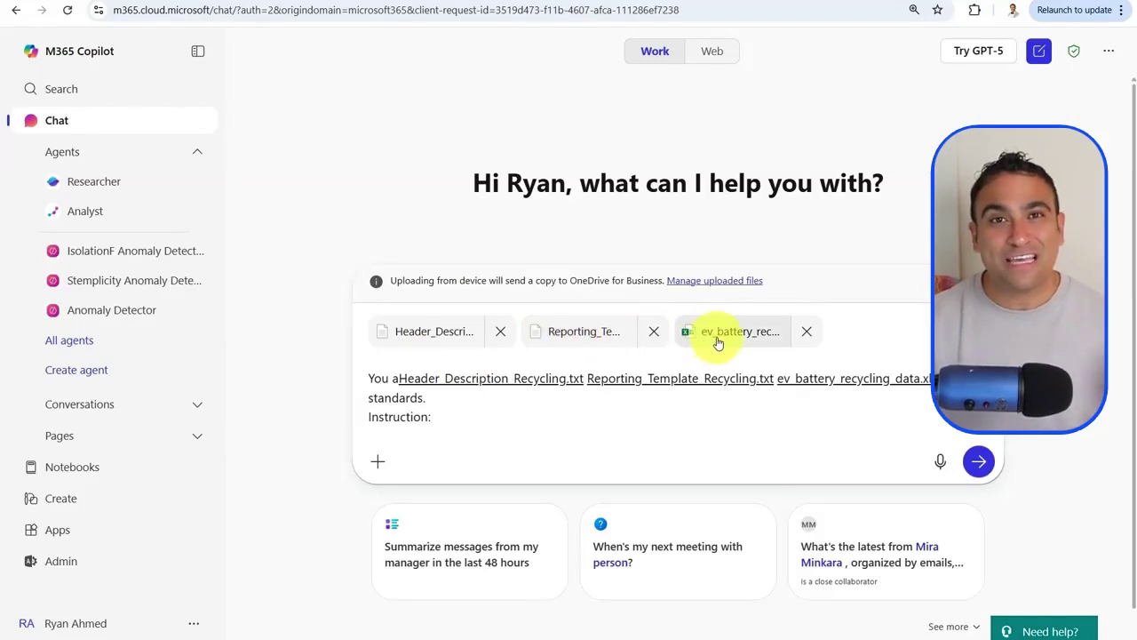
- Send the prompt and review the report's Key Highlights ($305.00M revenue, $61.38M profit)
{"action": "left_click", "coordinate": [978, 460]}
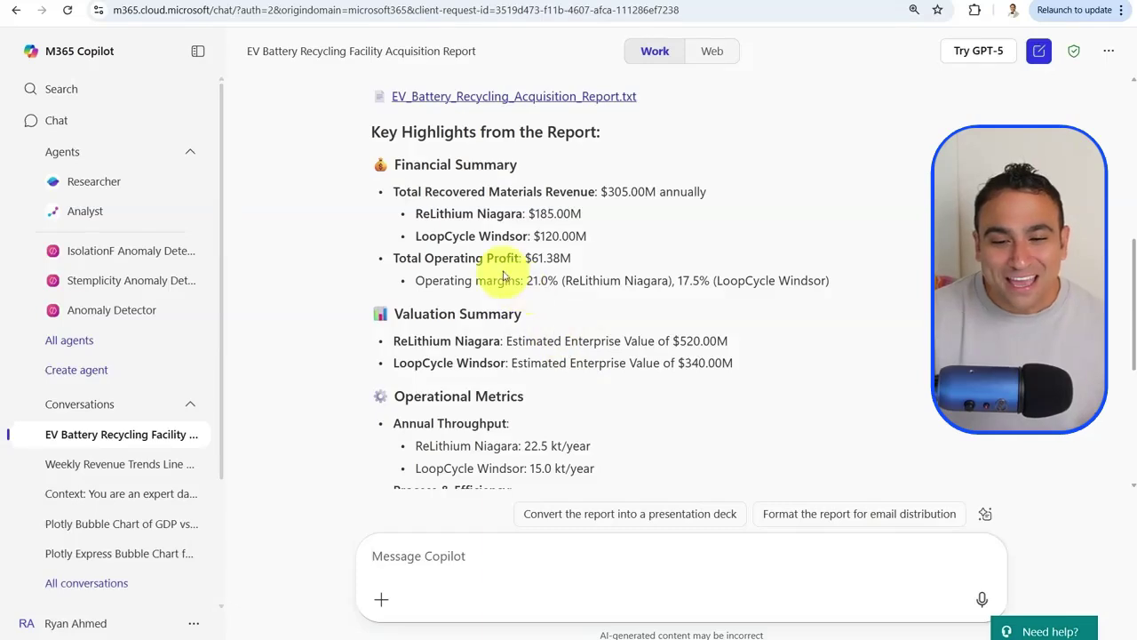
{"action": "left_click_drag", "start_coordinate": [392, 133], "coordinate": [601, 133]}
{"action": "left_click", "coordinate": [572, 222]}
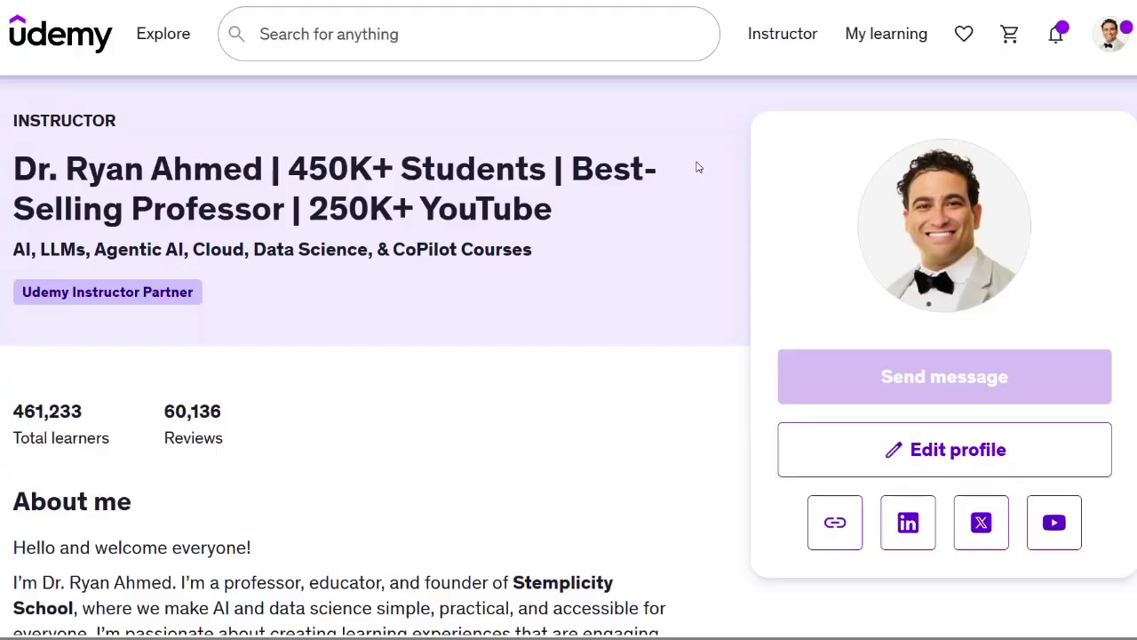
- Scroll down through the course list on the instructor's Udemy profile
{"action": "scroll", "coordinate": [697, 167], "scroll_direction": "down", "scroll_amount": 15}
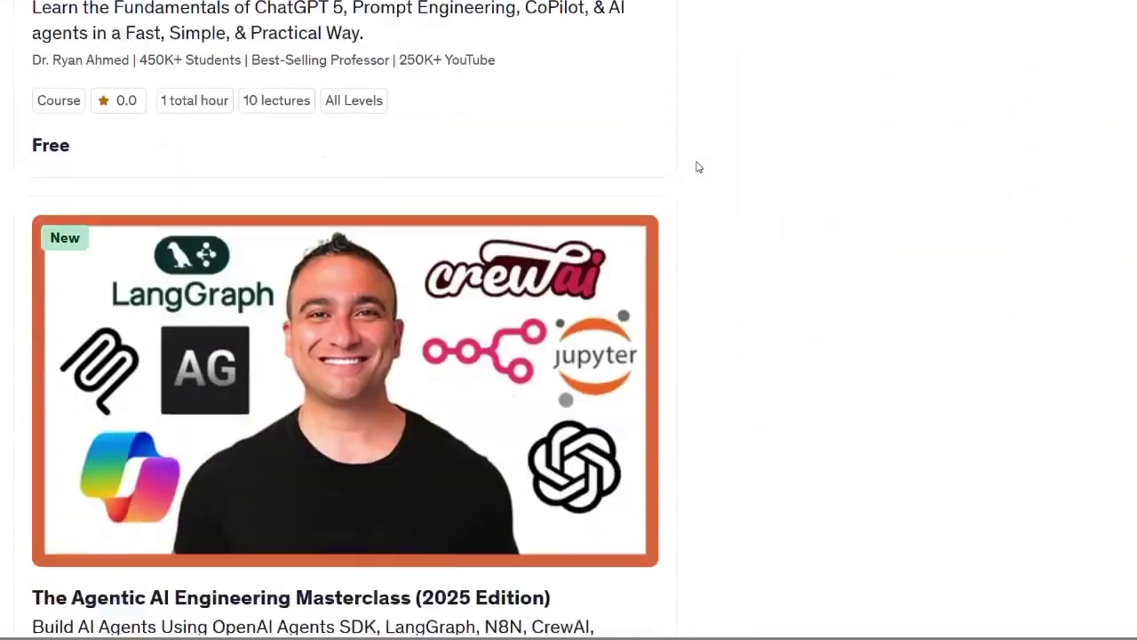
{"action": "scroll", "coordinate": [698, 167], "scroll_direction": "down", "scroll_amount": 11}
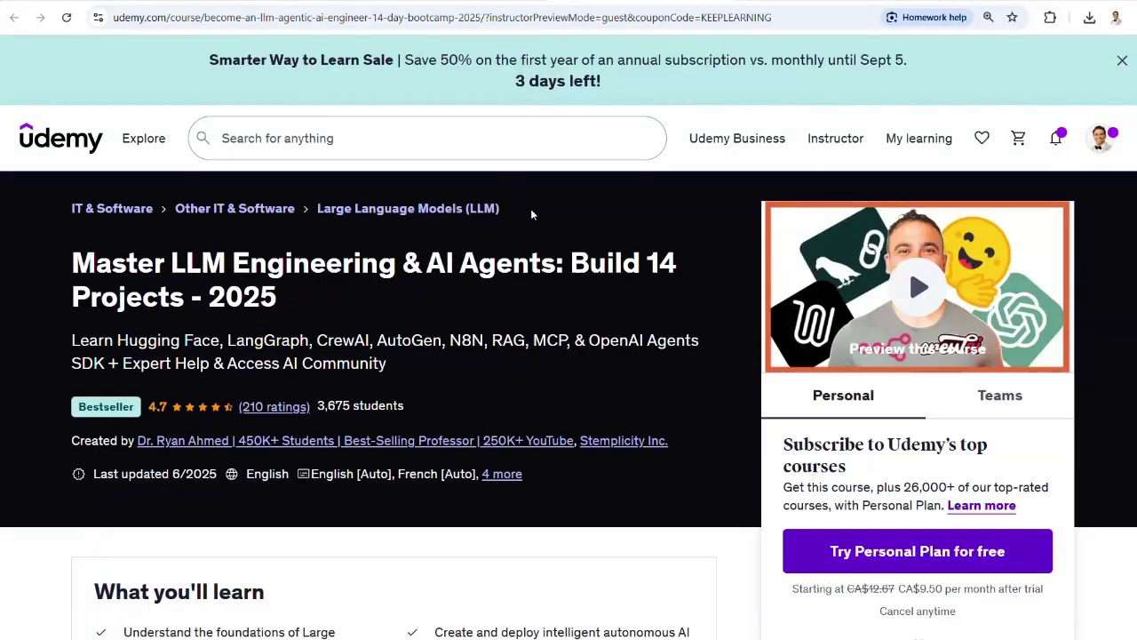
{"action": "scroll", "coordinate": [531, 213], "scroll_direction": "down", "scroll_amount": 2}
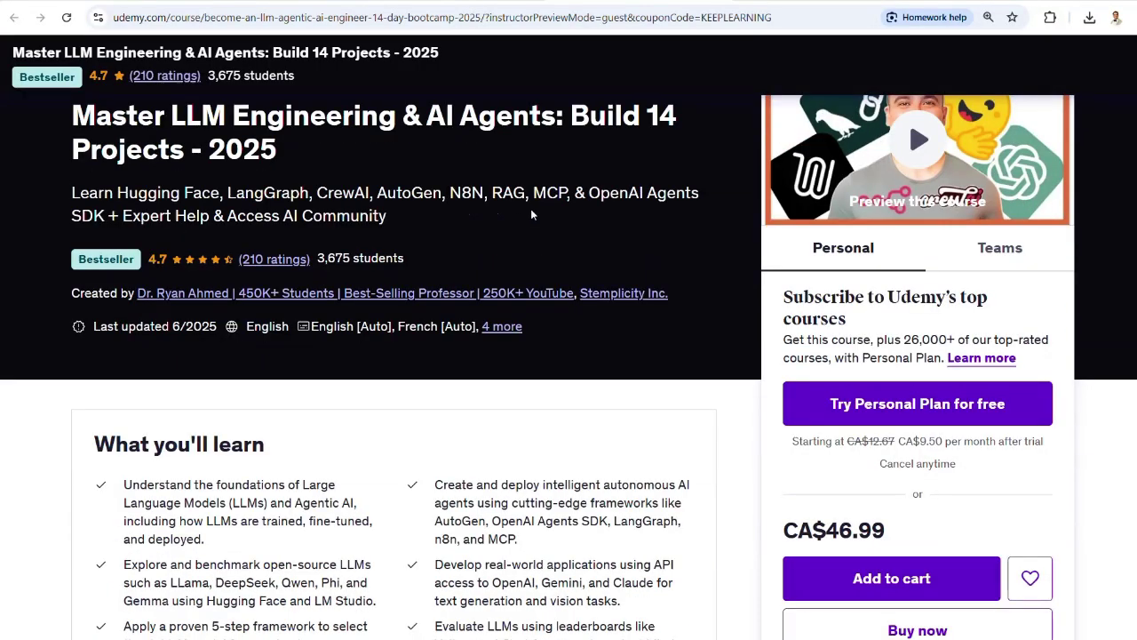
{"action": "scroll", "coordinate": [531, 214], "scroll_direction": "down", "scroll_amount": 3}
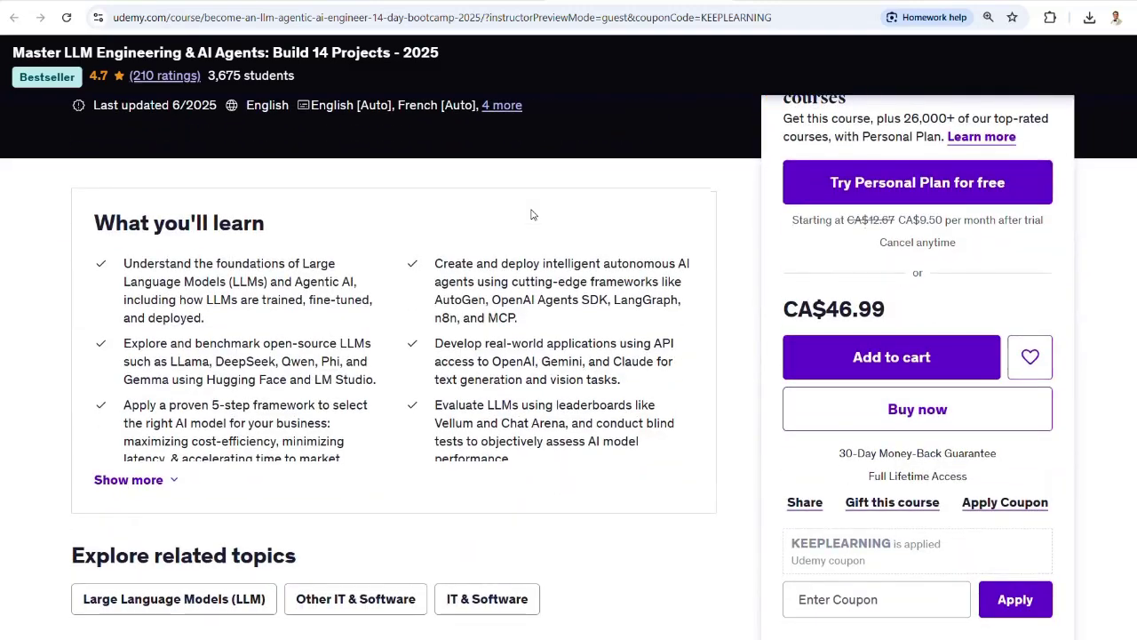
{"action": "scroll", "coordinate": [531, 214], "scroll_direction": "down", "scroll_amount": 5}
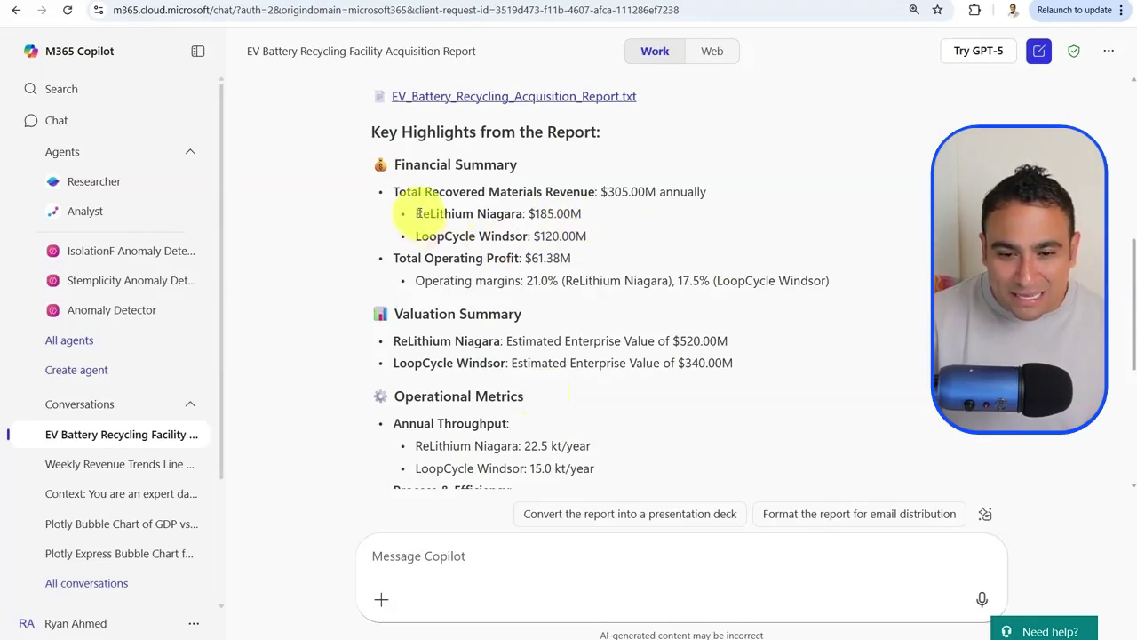
{"action": "left_click_drag", "start_coordinate": [420, 213], "coordinate": [565, 213]}
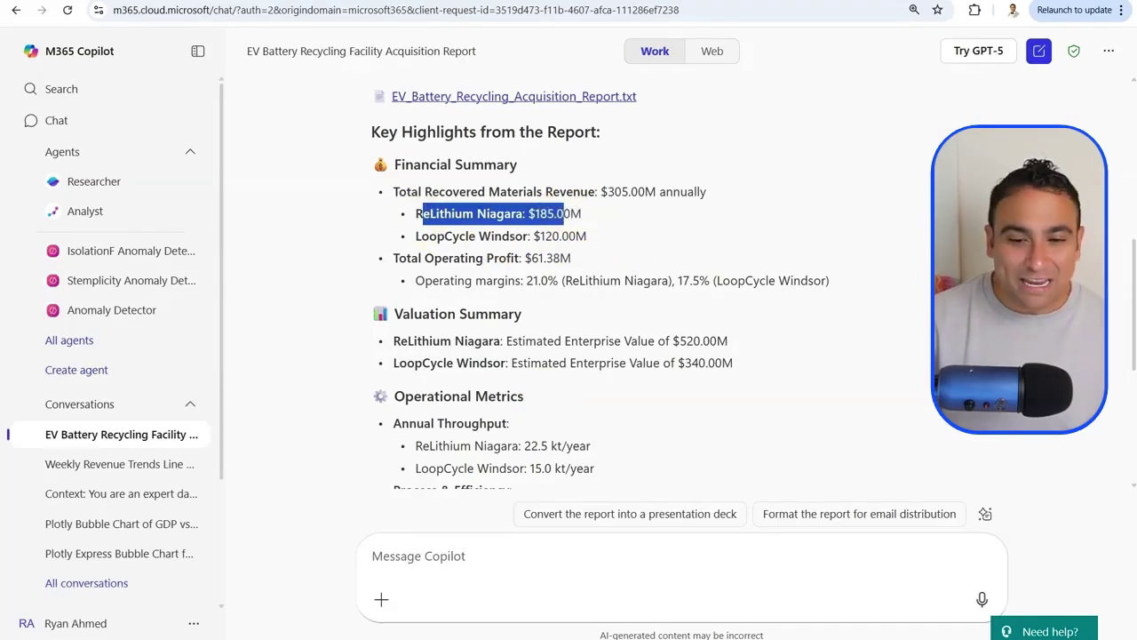
{"action": "key", "text": "alt+Tab"}
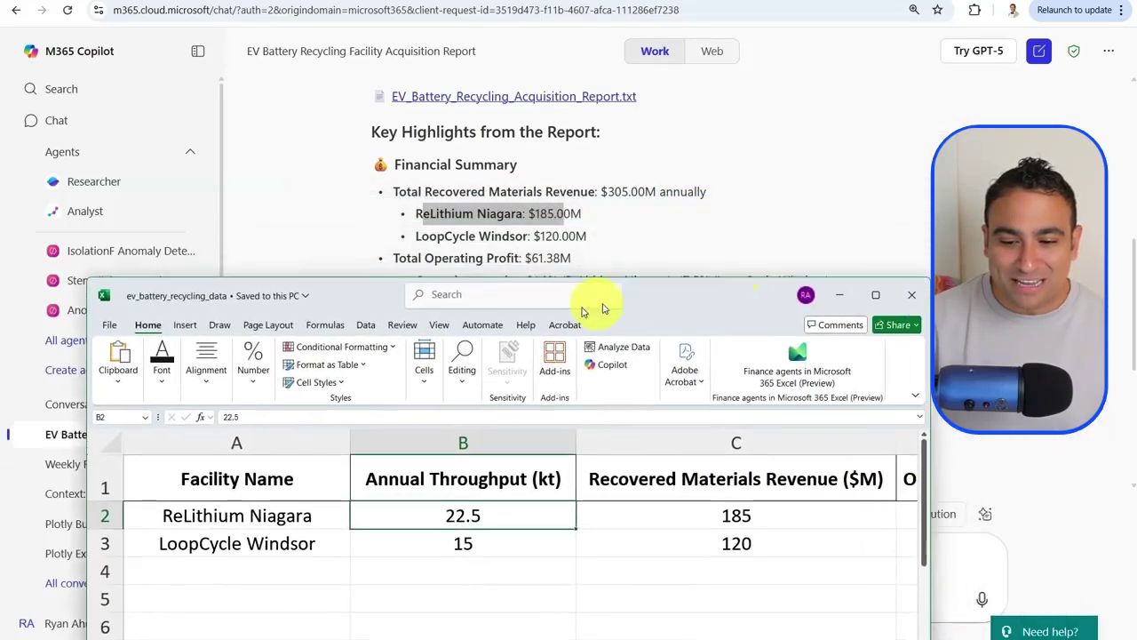
{"action": "left_click", "coordinate": [718, 524]}
{"action": "left_click", "coordinate": [710, 548]}
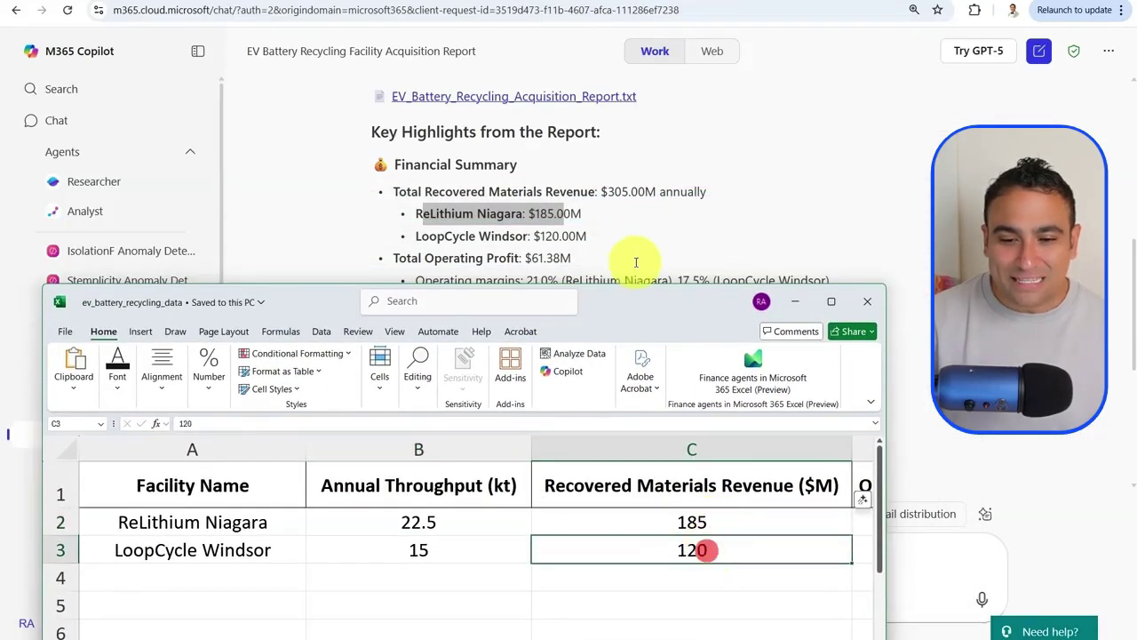
{"action": "left_click", "coordinate": [625, 220]}
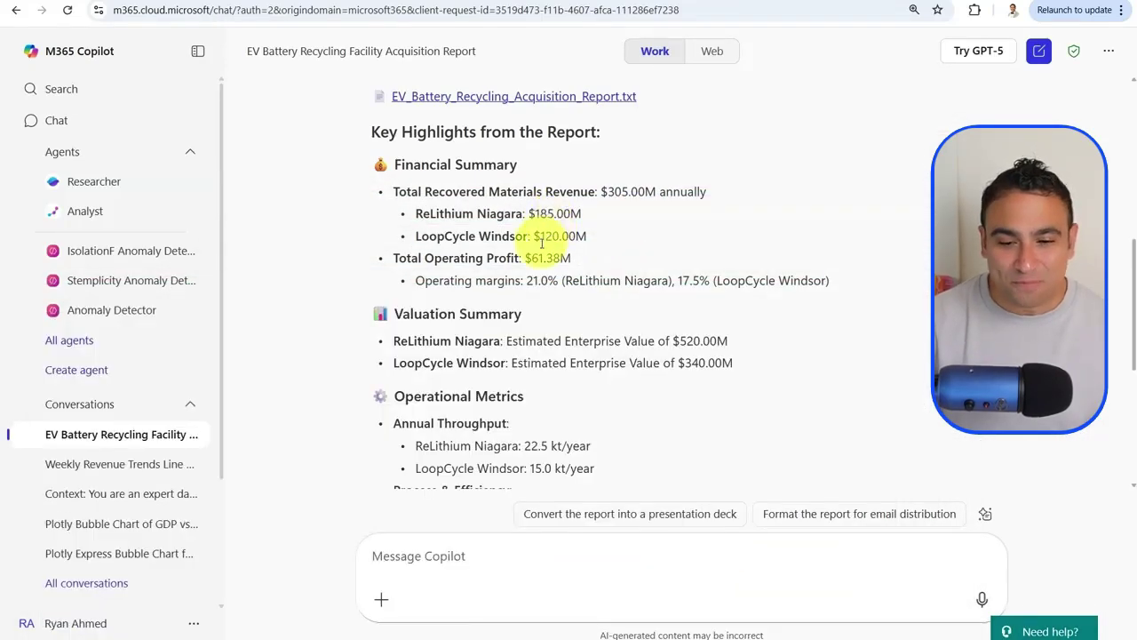
{"action": "scroll", "coordinate": [524, 258], "scroll_direction": "down", "scroll_amount": 4}
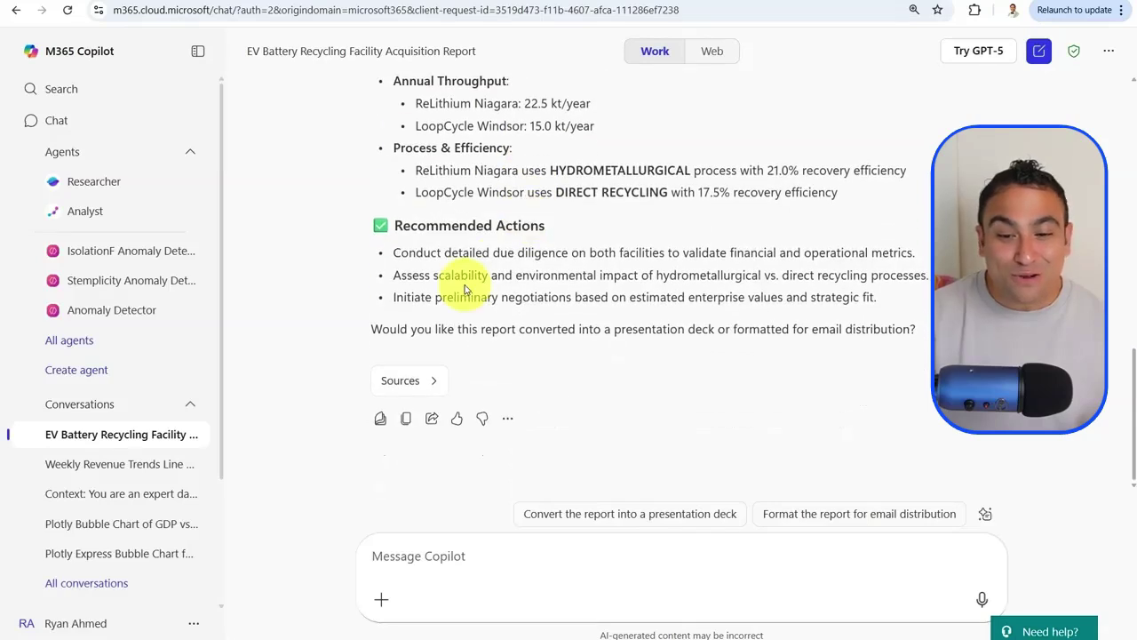
{"action": "left_click_drag", "start_coordinate": [908, 300], "coordinate": [344, 240]}
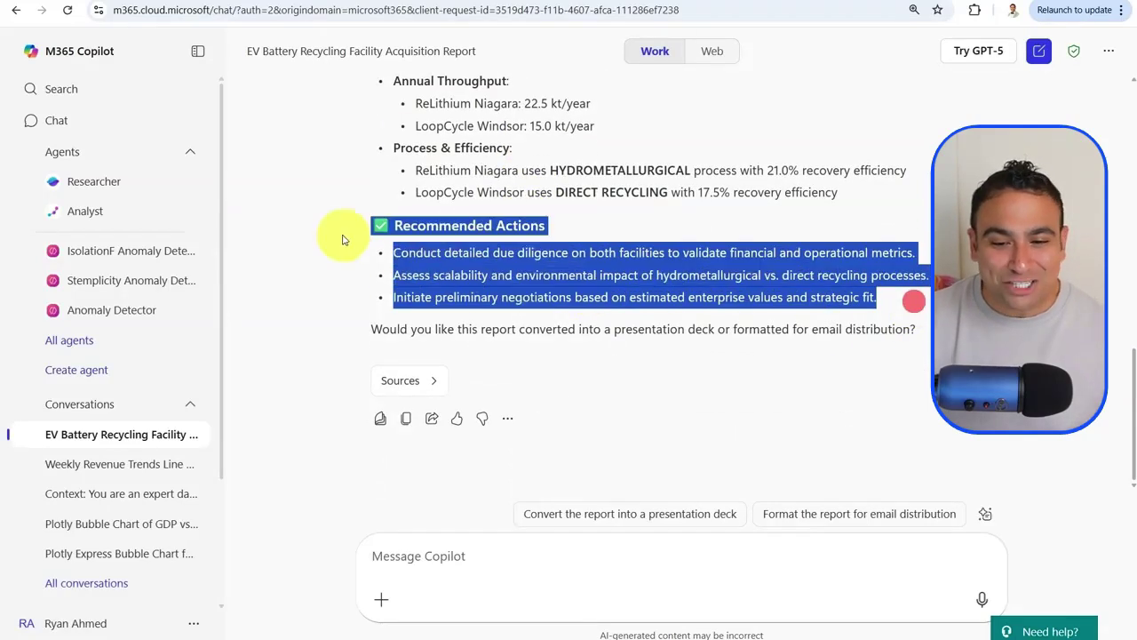
{"action": "left_click", "coordinate": [560, 269]}
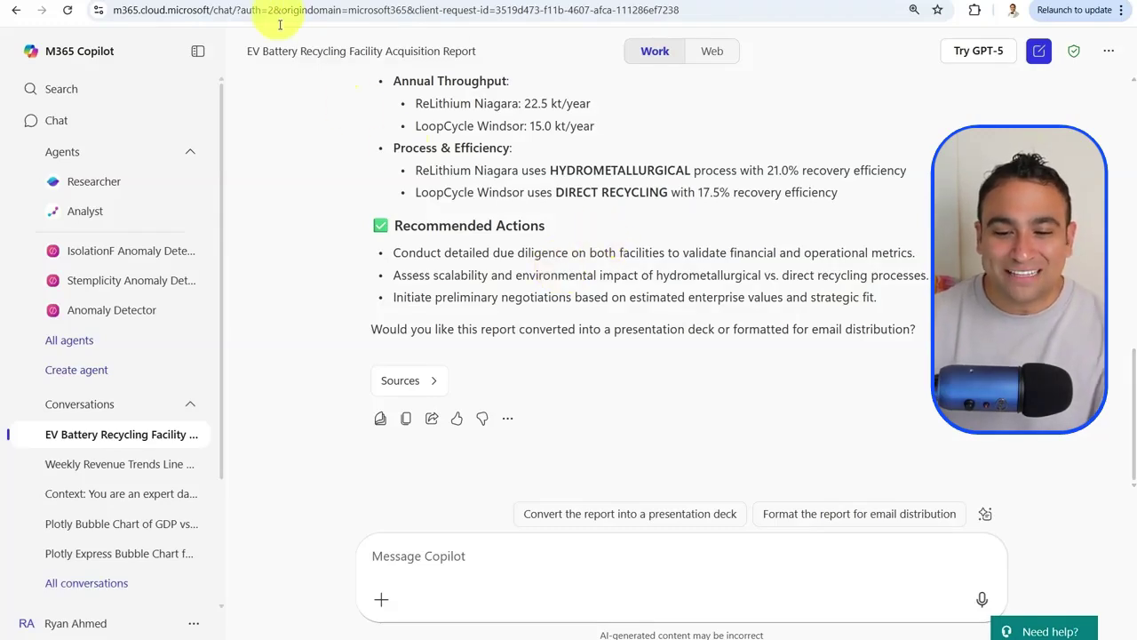
{"action": "scroll", "coordinate": [595, 231], "scroll_direction": "up", "scroll_amount": 3}
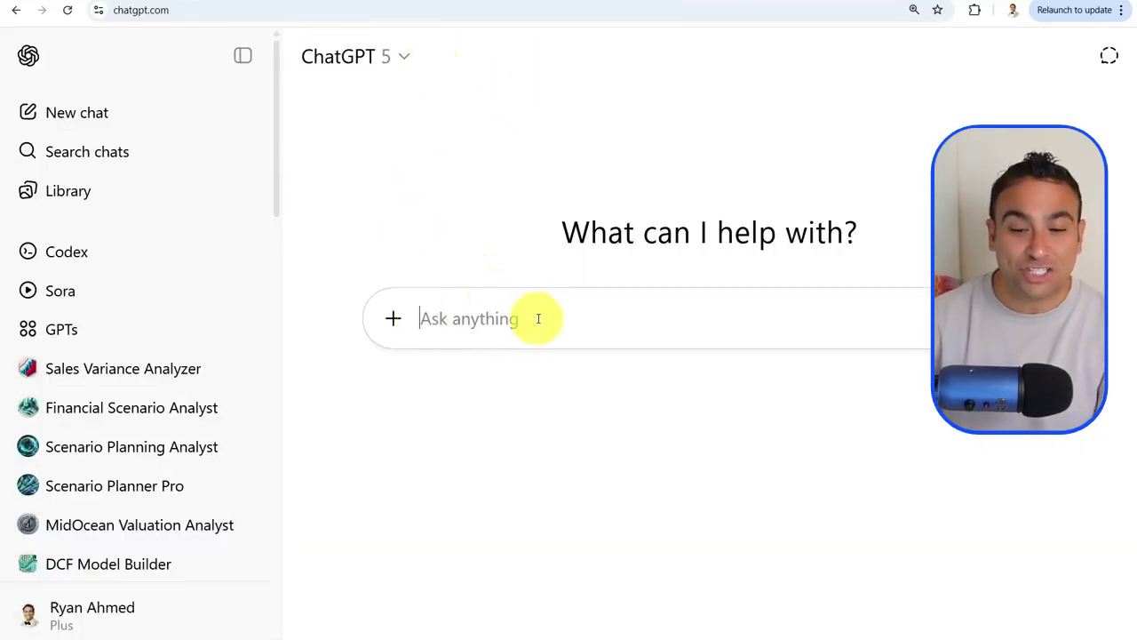
- Paste the acquisition-report prompt, attach the data, template and description files, and send it
{"action": "key", "text": "ctrl+v"}
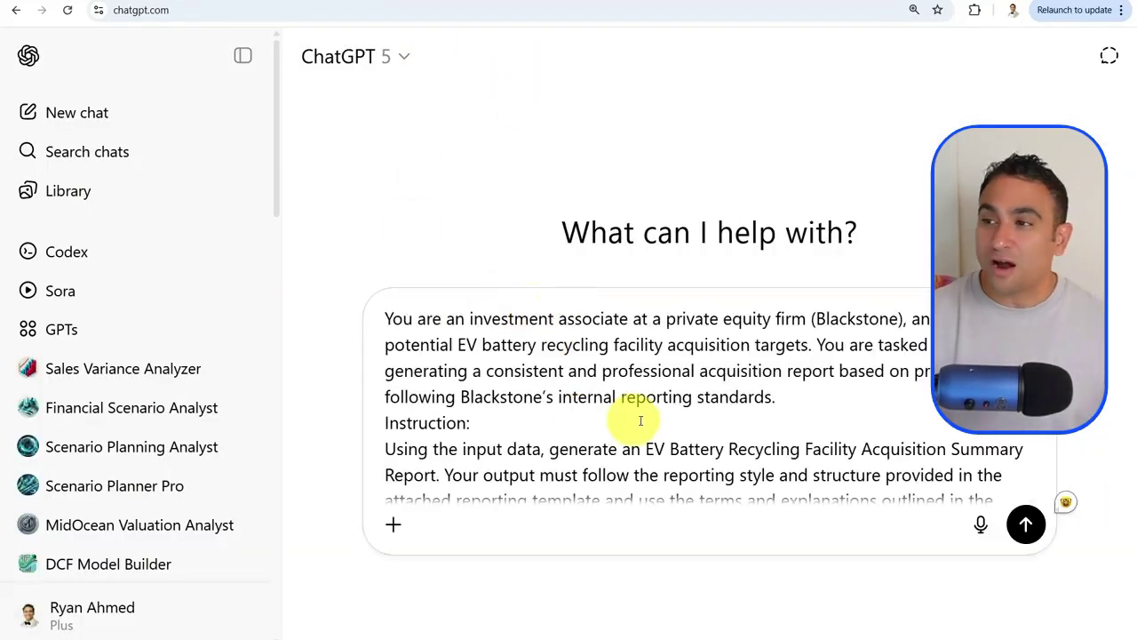
{"action": "left_click_drag", "start_coordinate": [1008, 439], "coordinate": [533, 393]}
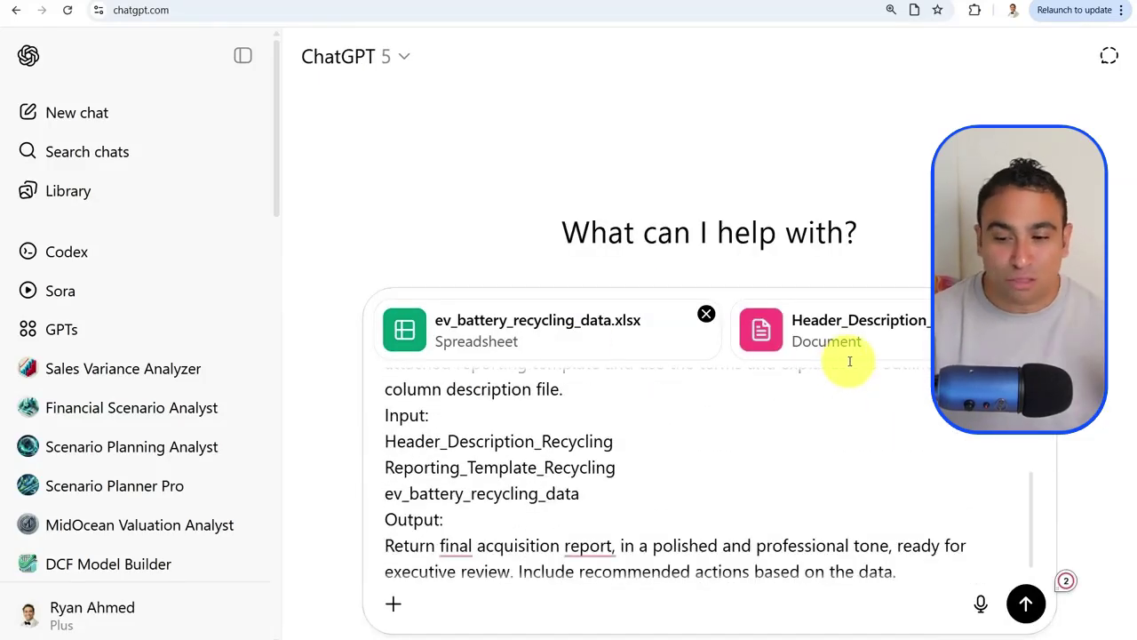
{"action": "left_click", "coordinate": [1025, 603]}
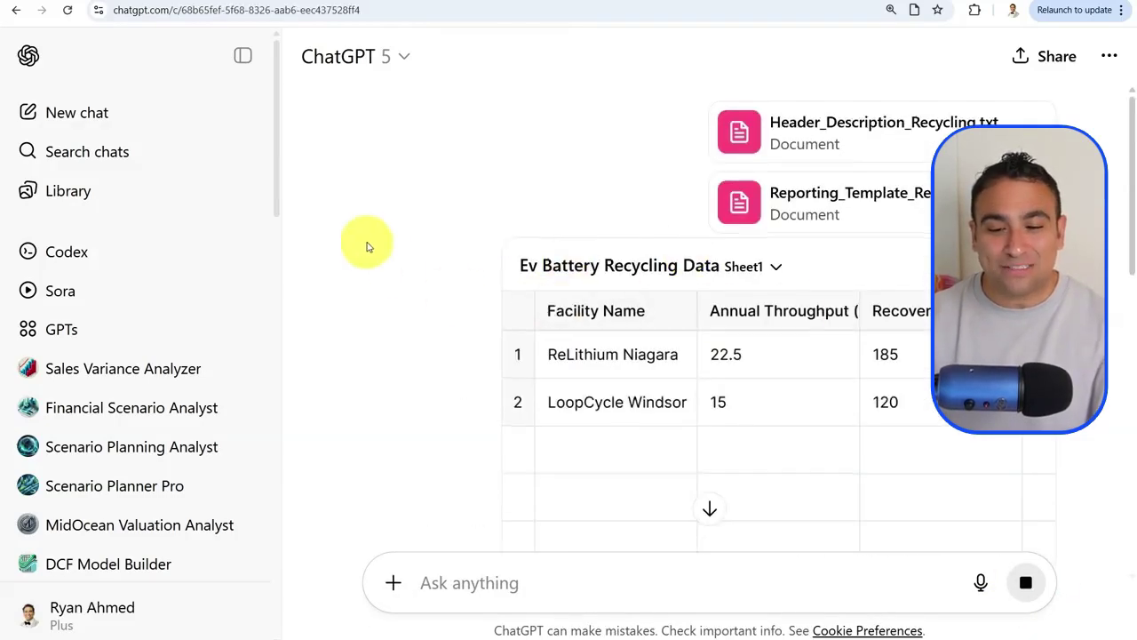
- Read down ChatGPT's acquisition report, past the $305M revenue and ~$59.4M operating profit figures
{"action": "scroll", "coordinate": [367, 246], "scroll_direction": "down", "scroll_amount": 5}
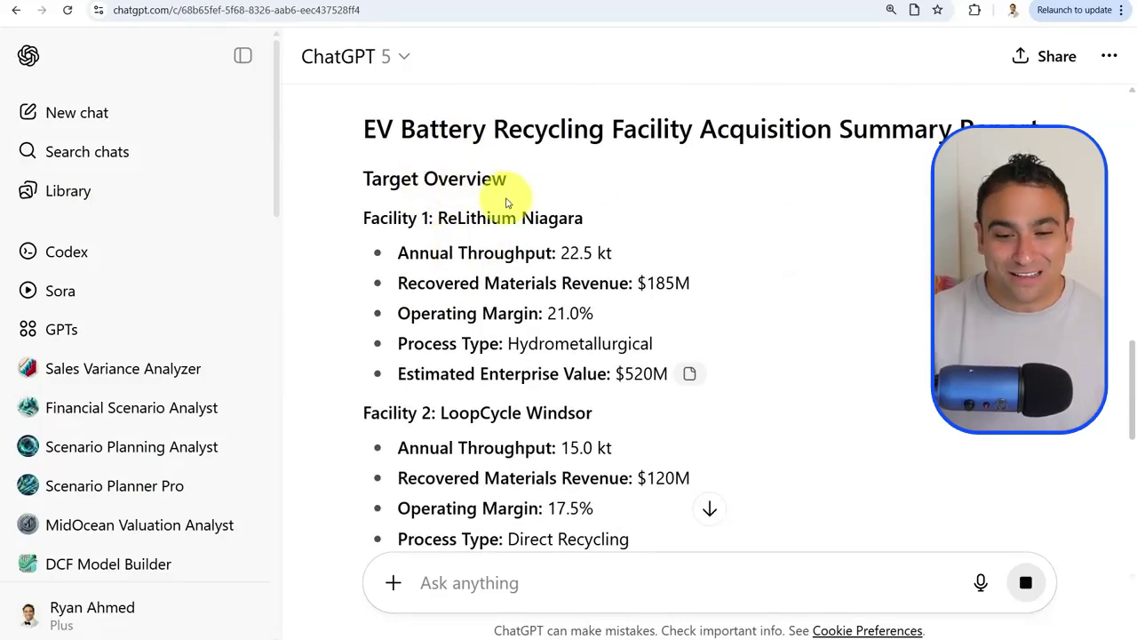
{"action": "scroll", "coordinate": [500, 196], "scroll_direction": "down", "scroll_amount": 2}
{"action": "scroll", "coordinate": [497, 266], "scroll_direction": "down", "scroll_amount": 3}
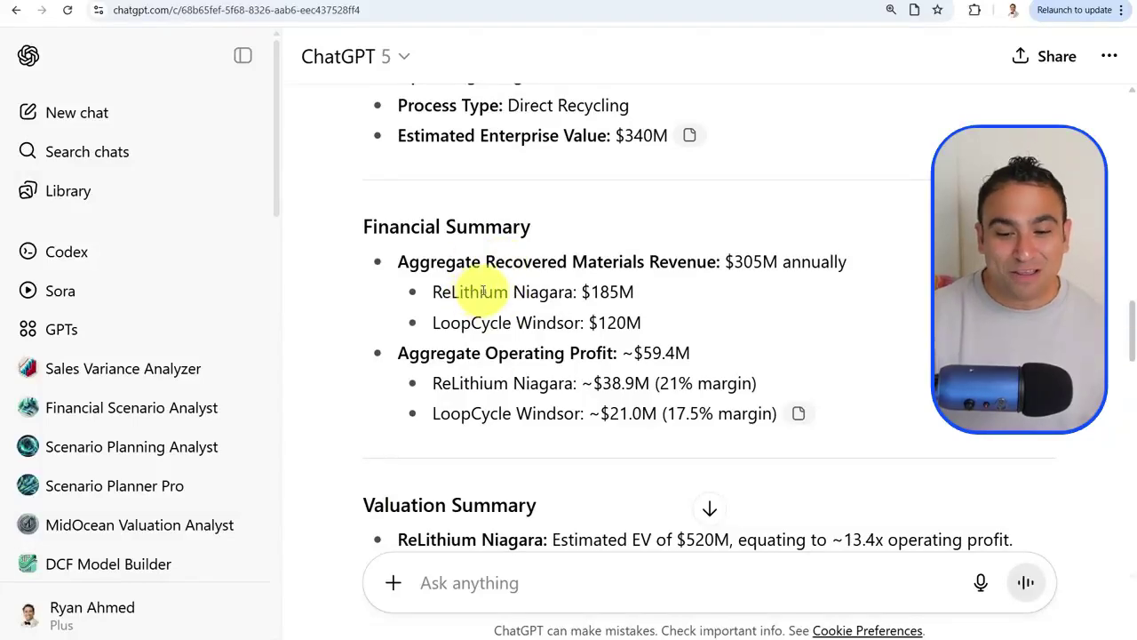
{"action": "scroll", "coordinate": [488, 307], "scroll_direction": "down", "scroll_amount": 3}
{"action": "scroll", "coordinate": [564, 363], "scroll_direction": "down", "scroll_amount": 2}
{"action": "scroll", "coordinate": [559, 368], "scroll_direction": "down", "scroll_amount": 2}
{"action": "scroll", "coordinate": [590, 342], "scroll_direction": "down", "scroll_amount": 3}
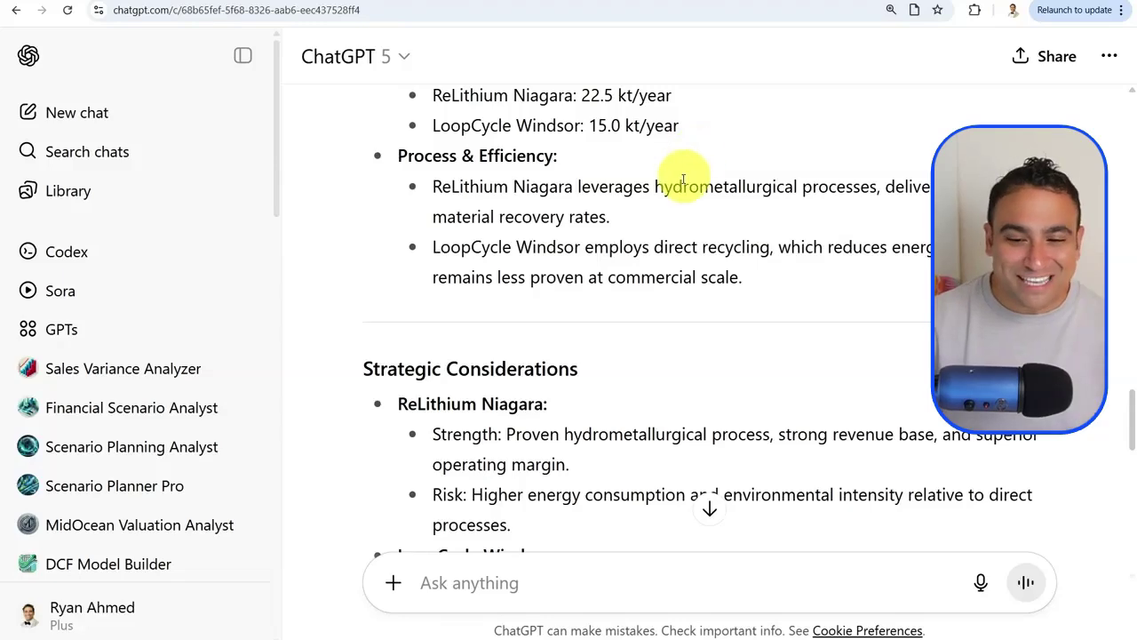
{"action": "scroll", "coordinate": [613, 284], "scroll_direction": "down", "scroll_amount": 3}
- Highlight the Strategic Considerations section, then the four Recommended Actions
{"action": "left_click_drag", "start_coordinate": [366, 147], "coordinate": [765, 434]}
{"action": "scroll", "coordinate": [731, 376], "scroll_direction": "down", "scroll_amount": 3}
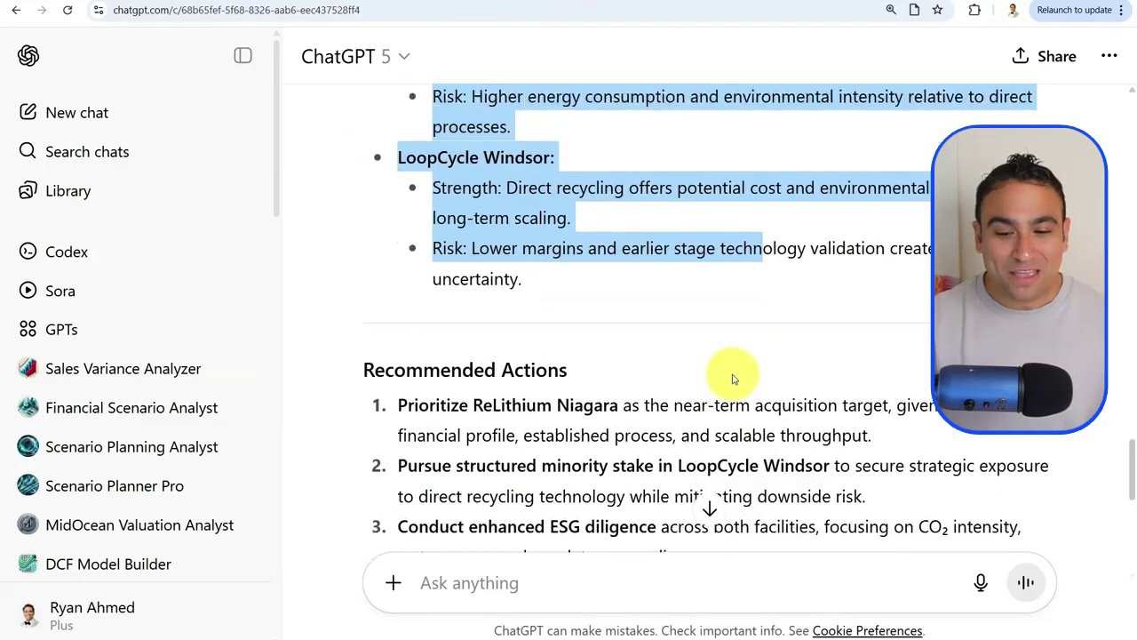
{"action": "left_click", "coordinate": [444, 336]}
{"action": "left_click_drag", "start_coordinate": [444, 336], "coordinate": [912, 506]}
{"action": "scroll", "coordinate": [906, 497], "scroll_direction": "down", "scroll_amount": 2}
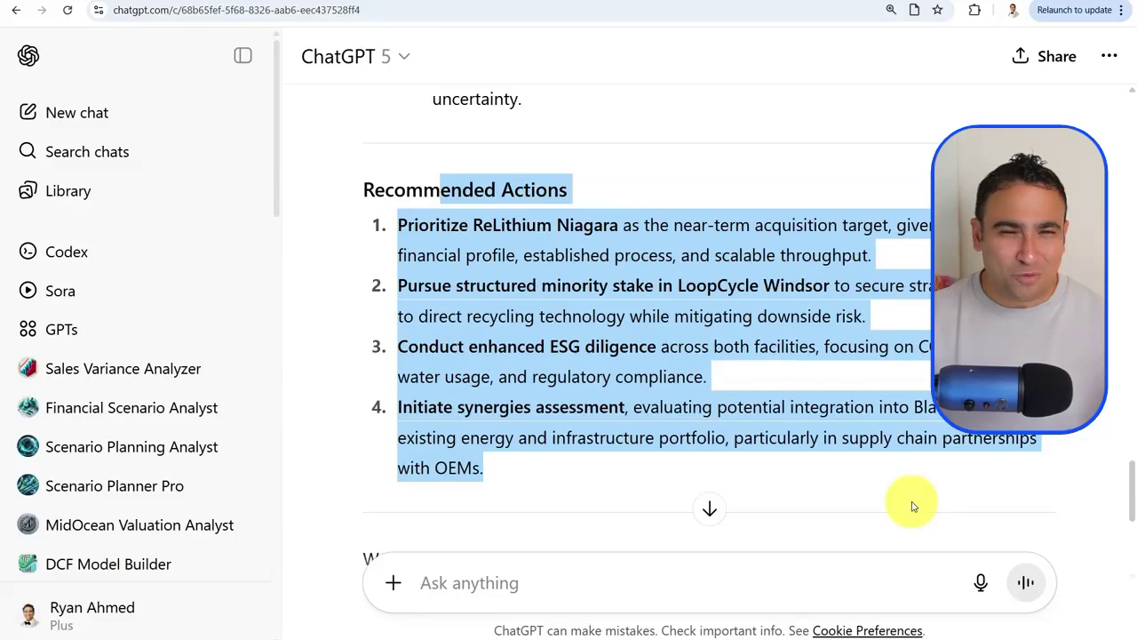